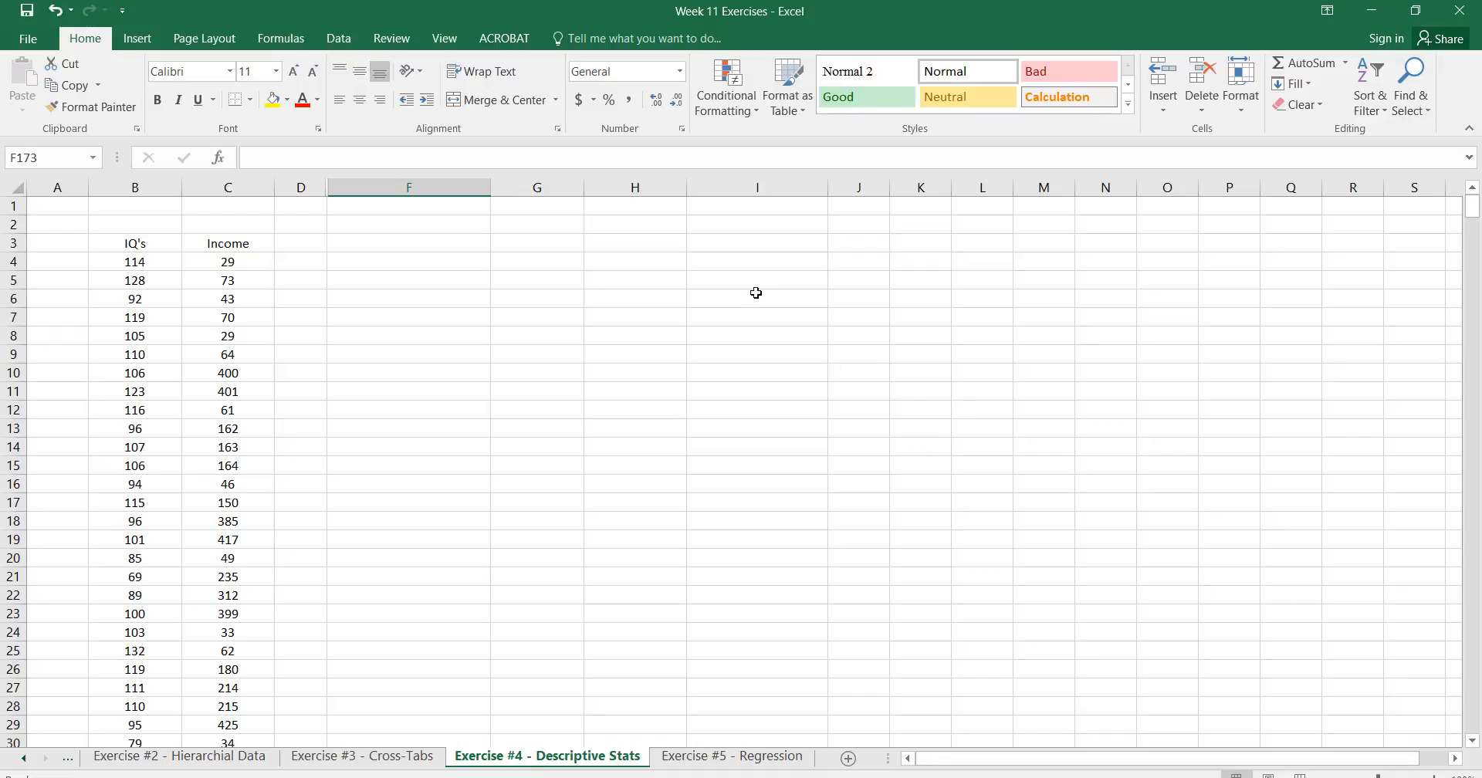
{"action": "left_click", "coordinate": [342, 43]}
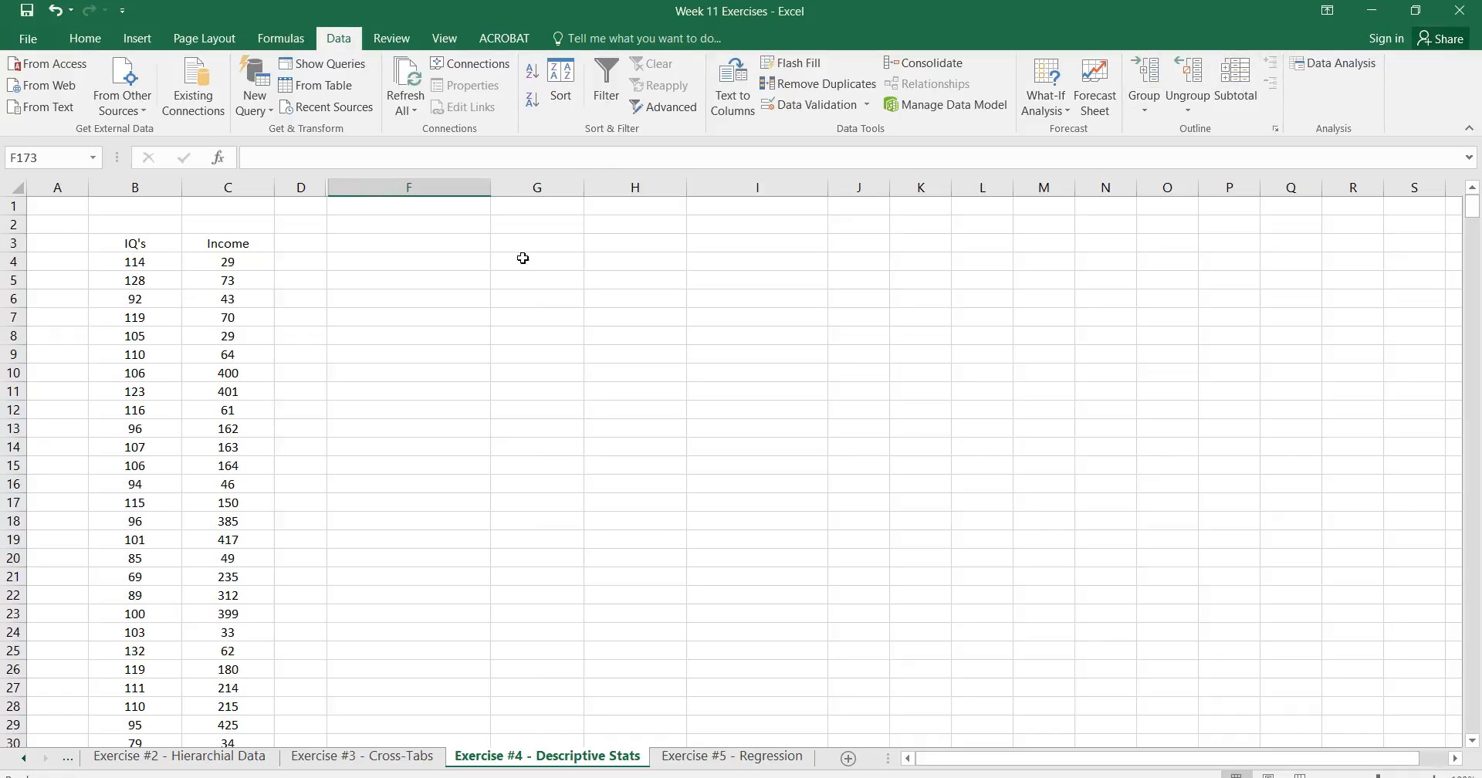
{"action": "left_click", "coordinate": [85, 38]}
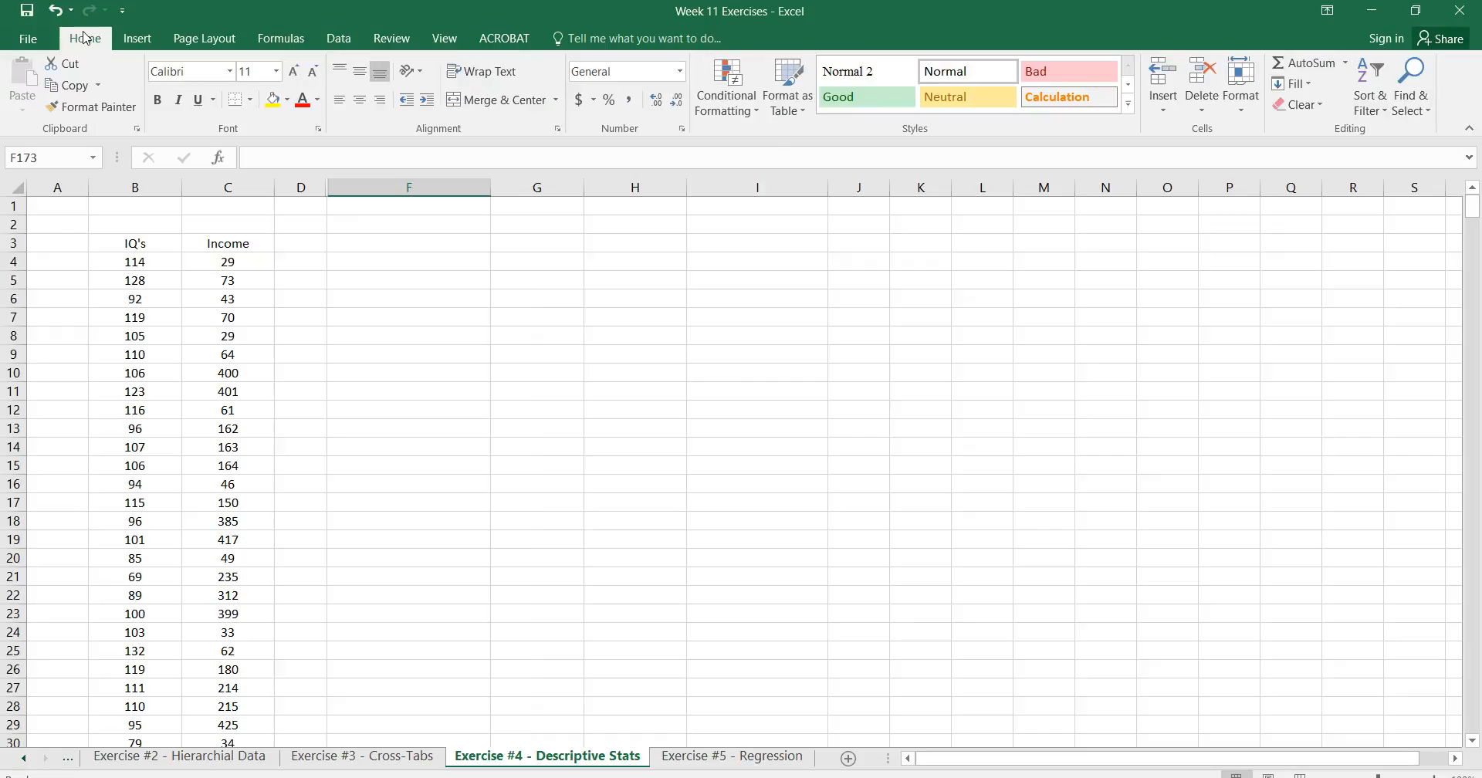
Insert a histogram of the IQ's column (B3:B191) and move it to the top of the sheet over columns J to P
{"action": "left_click", "coordinate": [145, 245]}
{"action": "key", "text": "ctrl+shift+Down"}
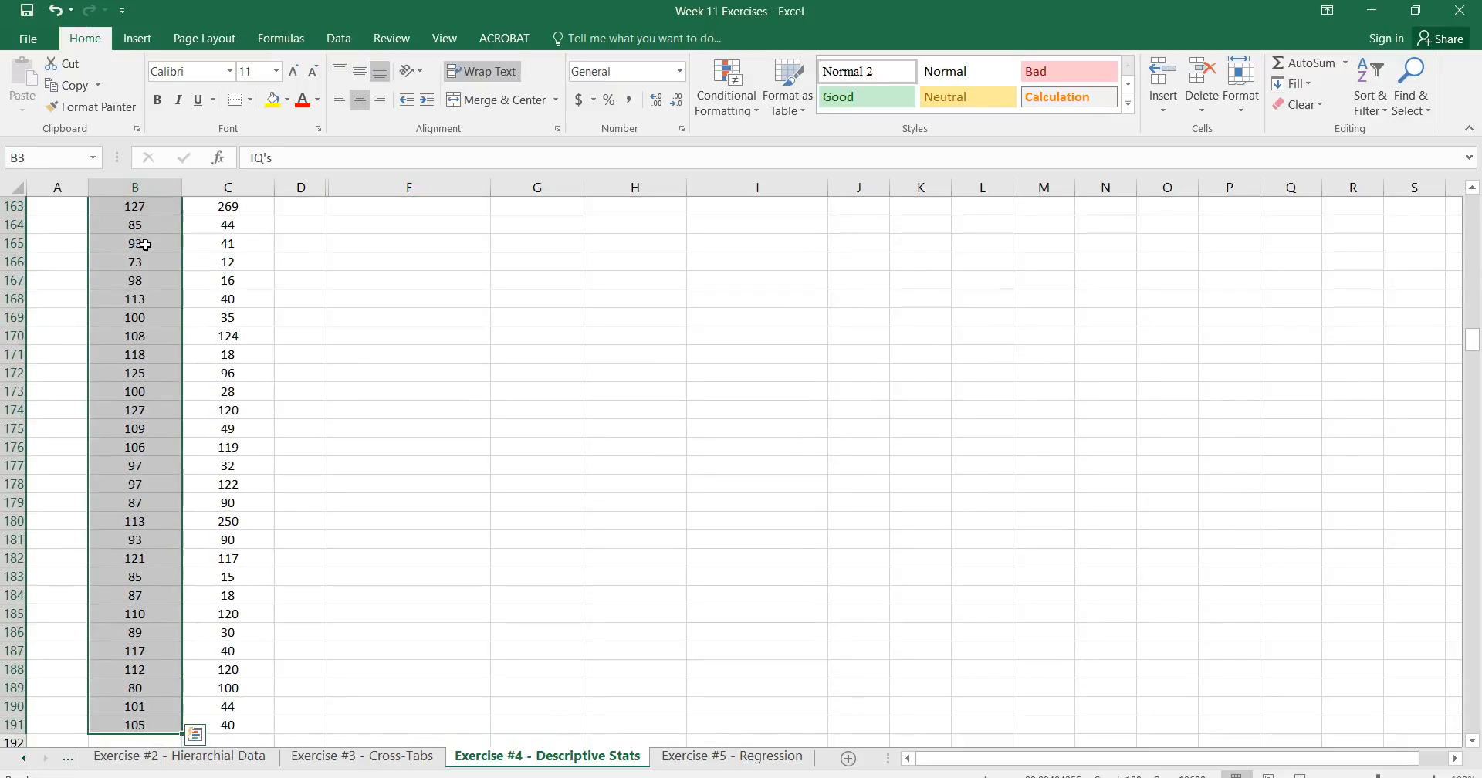
{"action": "scroll", "coordinate": [145, 245], "scroll_direction": "up", "scroll_amount": 19}
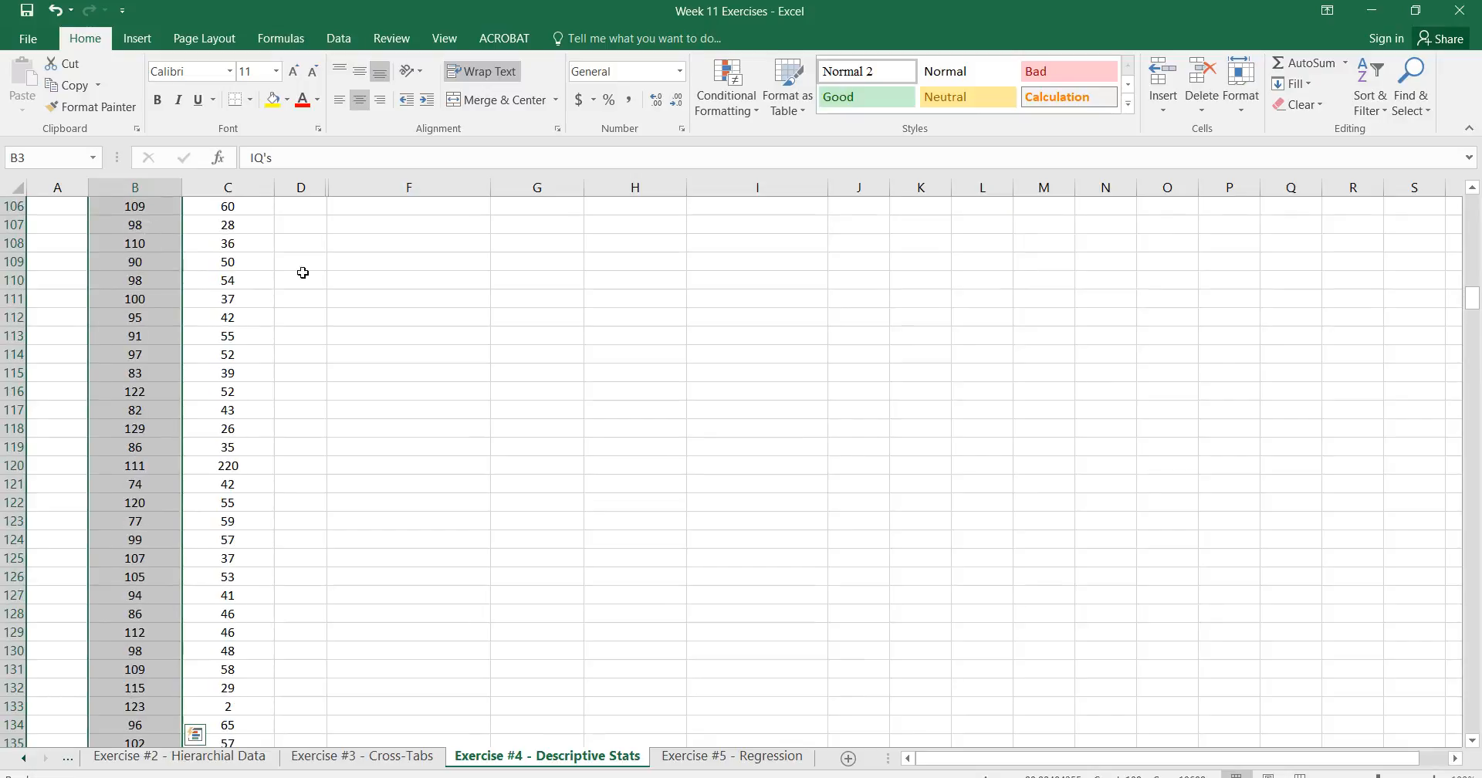
{"action": "left_click_drag", "start_coordinate": [1472, 292], "coordinate": [1472, 207]}
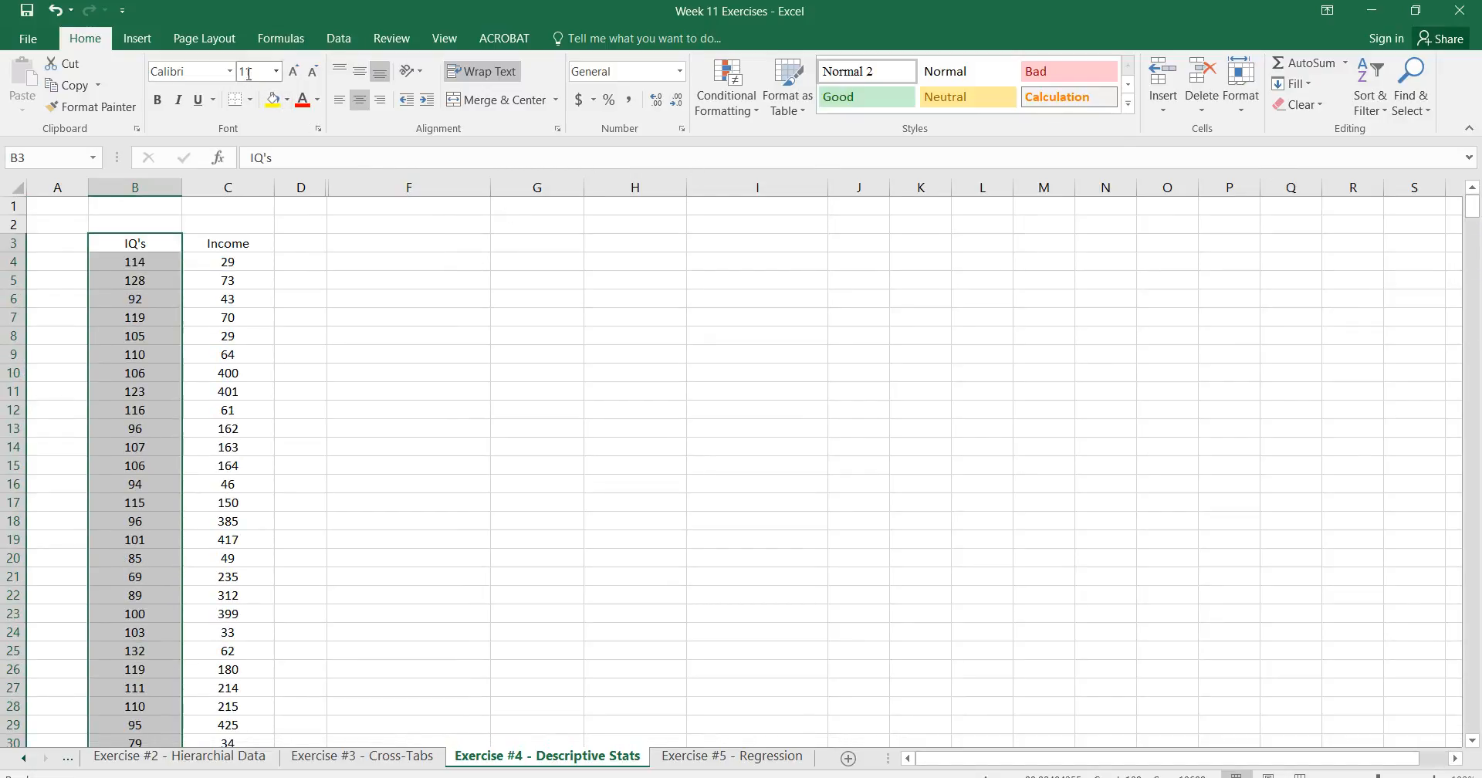
{"action": "left_click", "coordinate": [137, 38]}
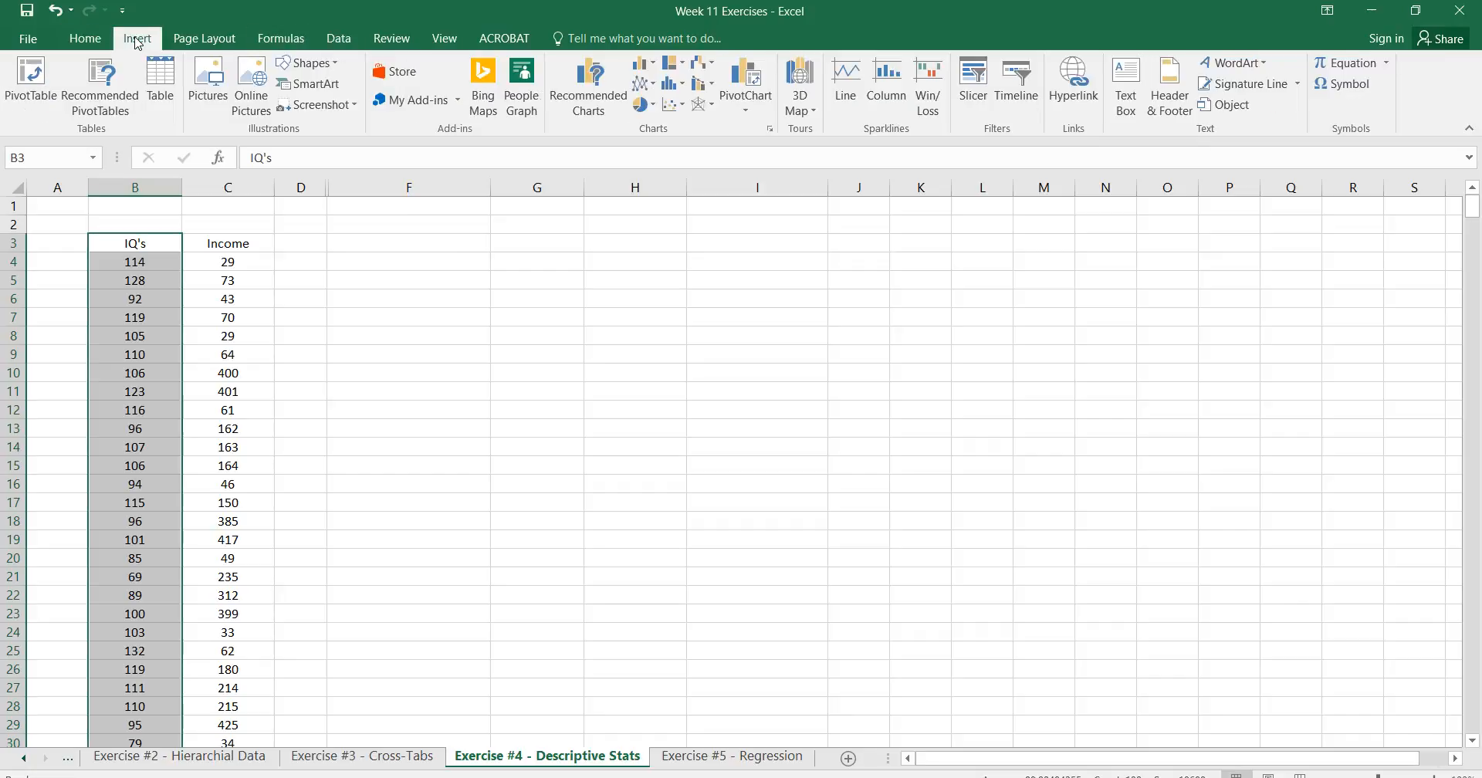
{"action": "left_click", "coordinate": [584, 79]}
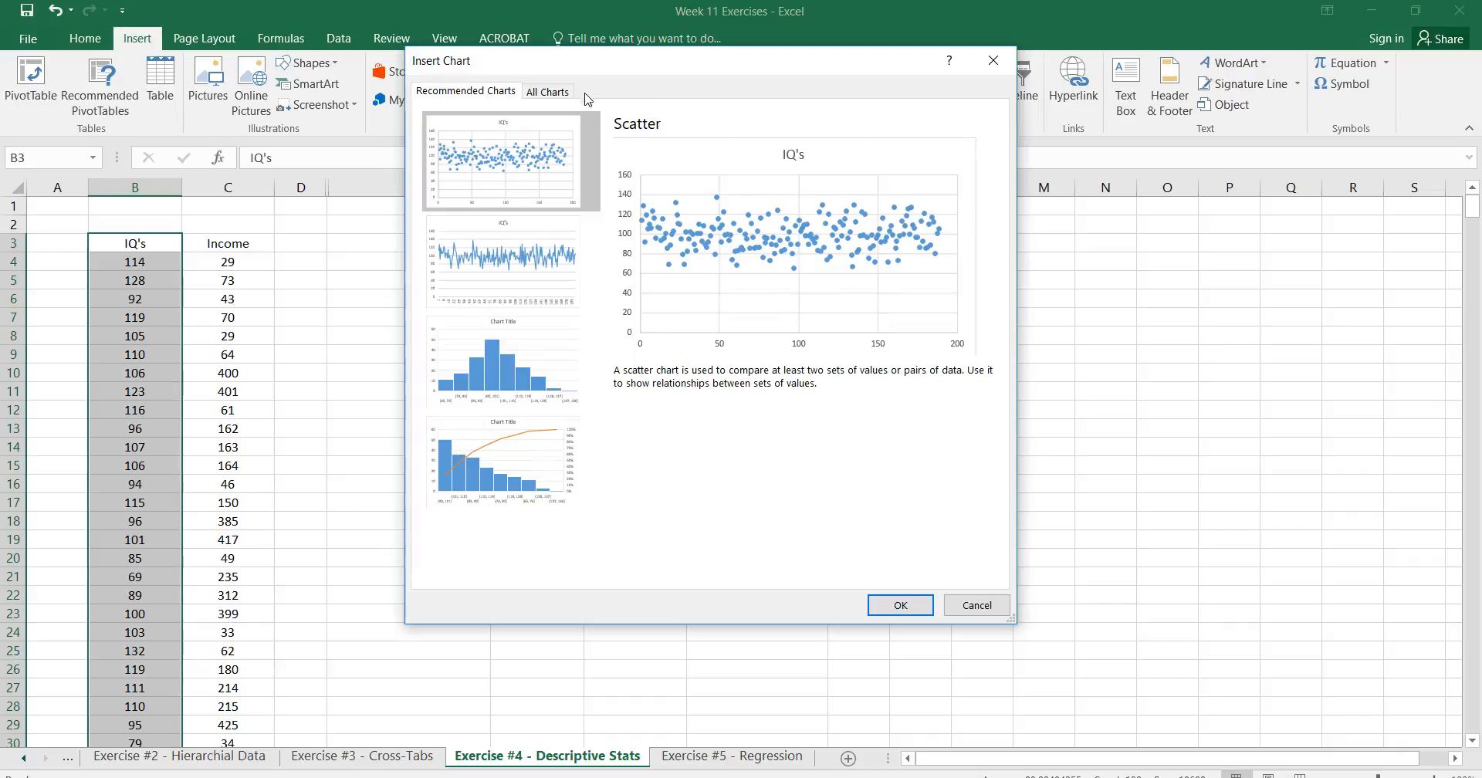
{"action": "left_click", "coordinate": [529, 332]}
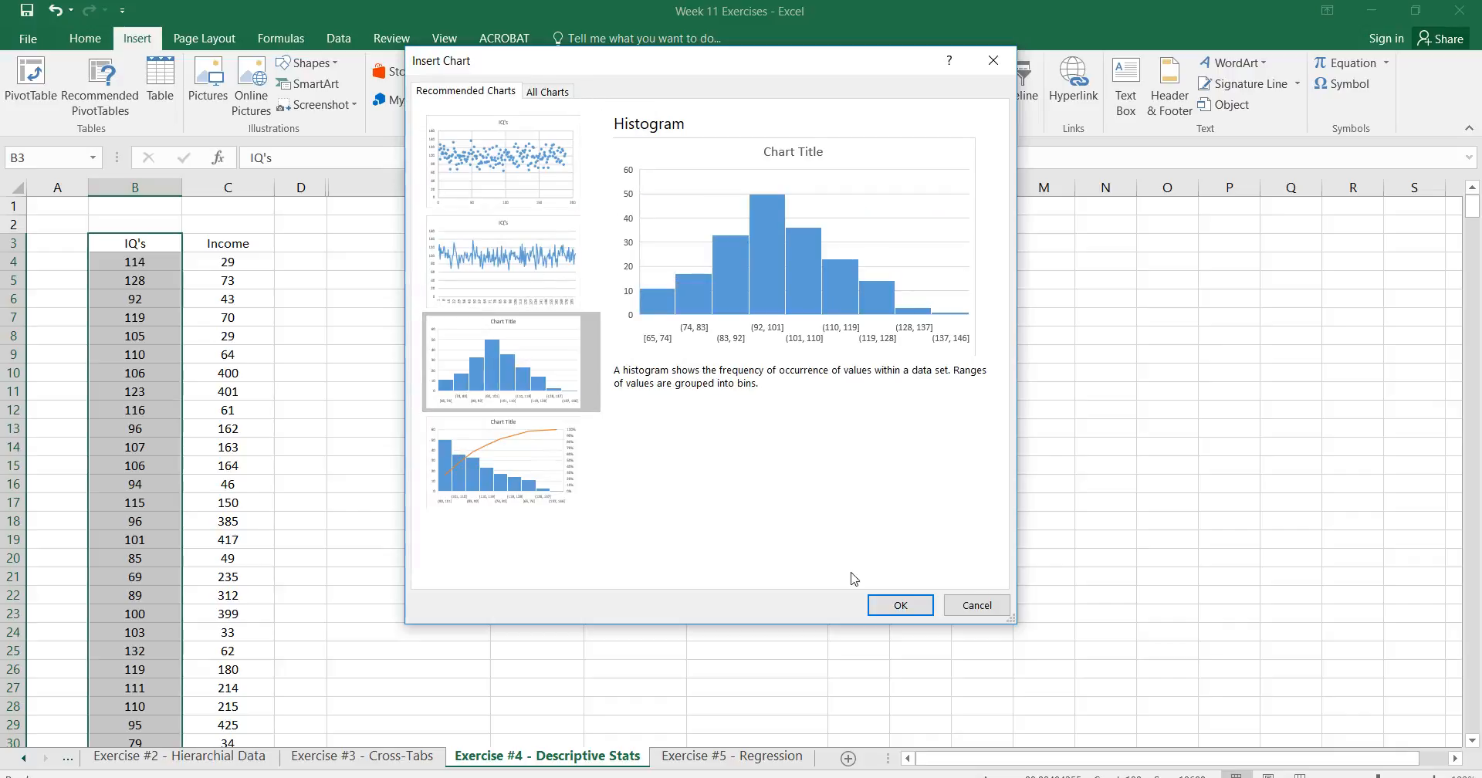
{"action": "left_click", "coordinate": [899, 605]}
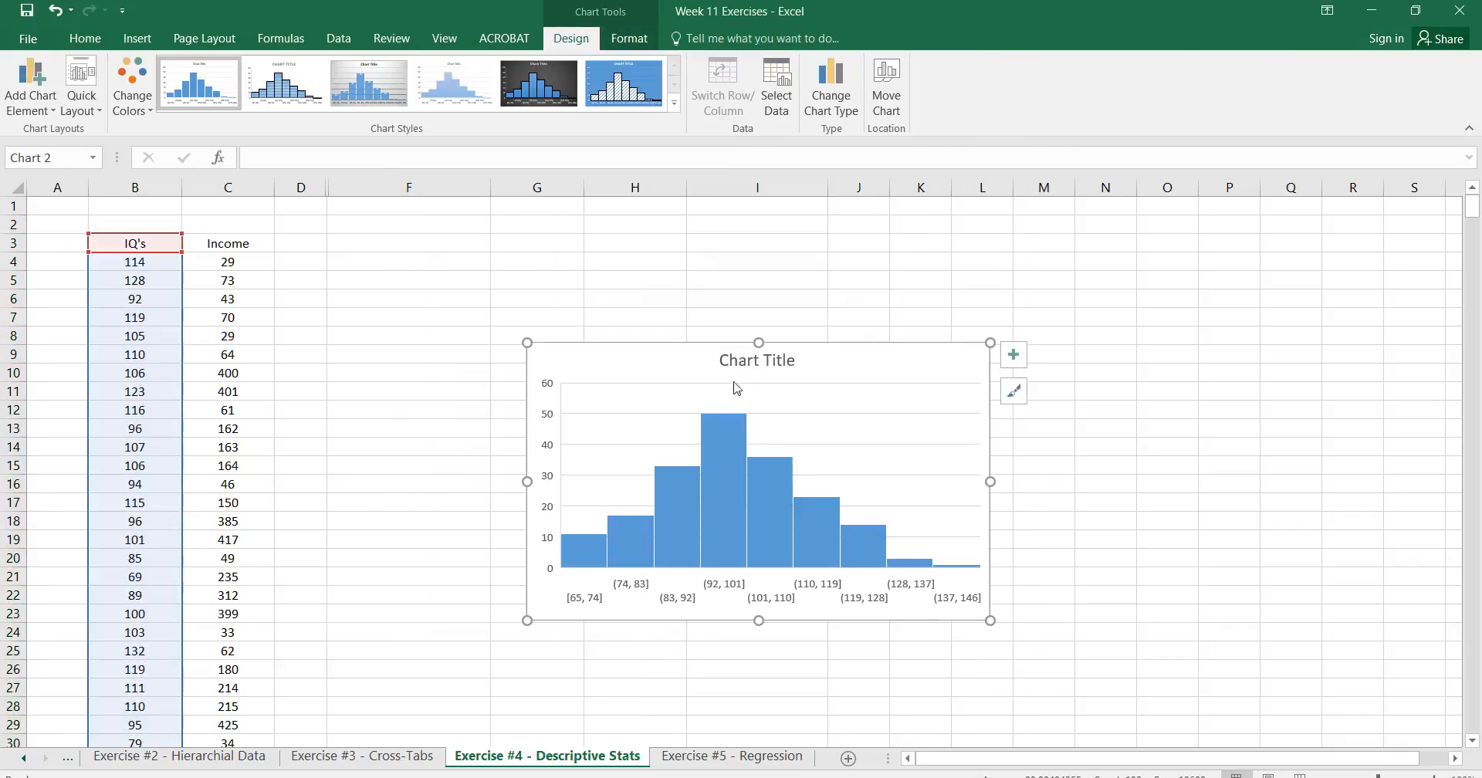
{"action": "left_click_drag", "start_coordinate": [679, 352], "coordinate": [953, 203]}
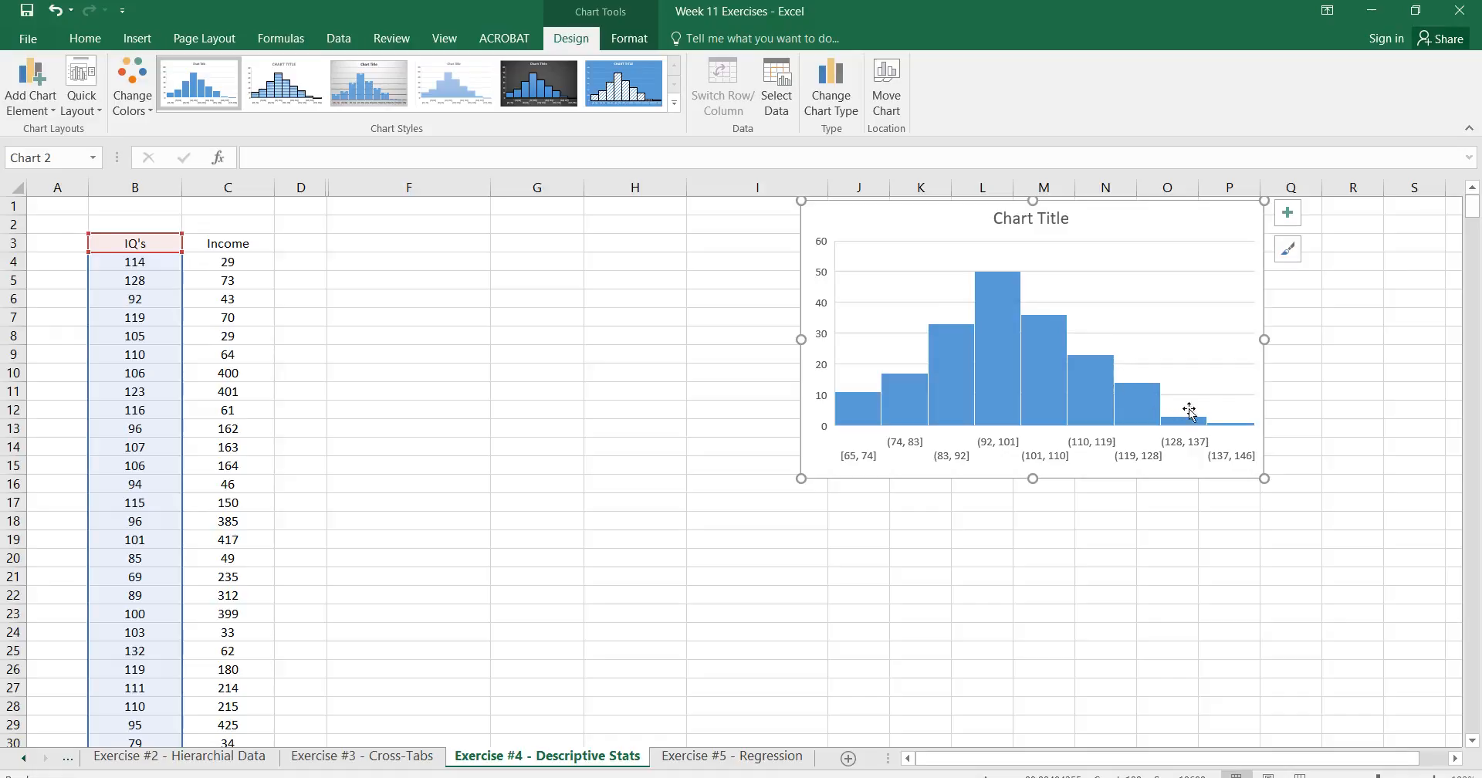
{"action": "mouse_move", "coordinate": [1011, 285]}
Insert a histogram of the Income column (C3:C191) and place it directly below the IQ's histogram
{"action": "left_click", "coordinate": [232, 245]}
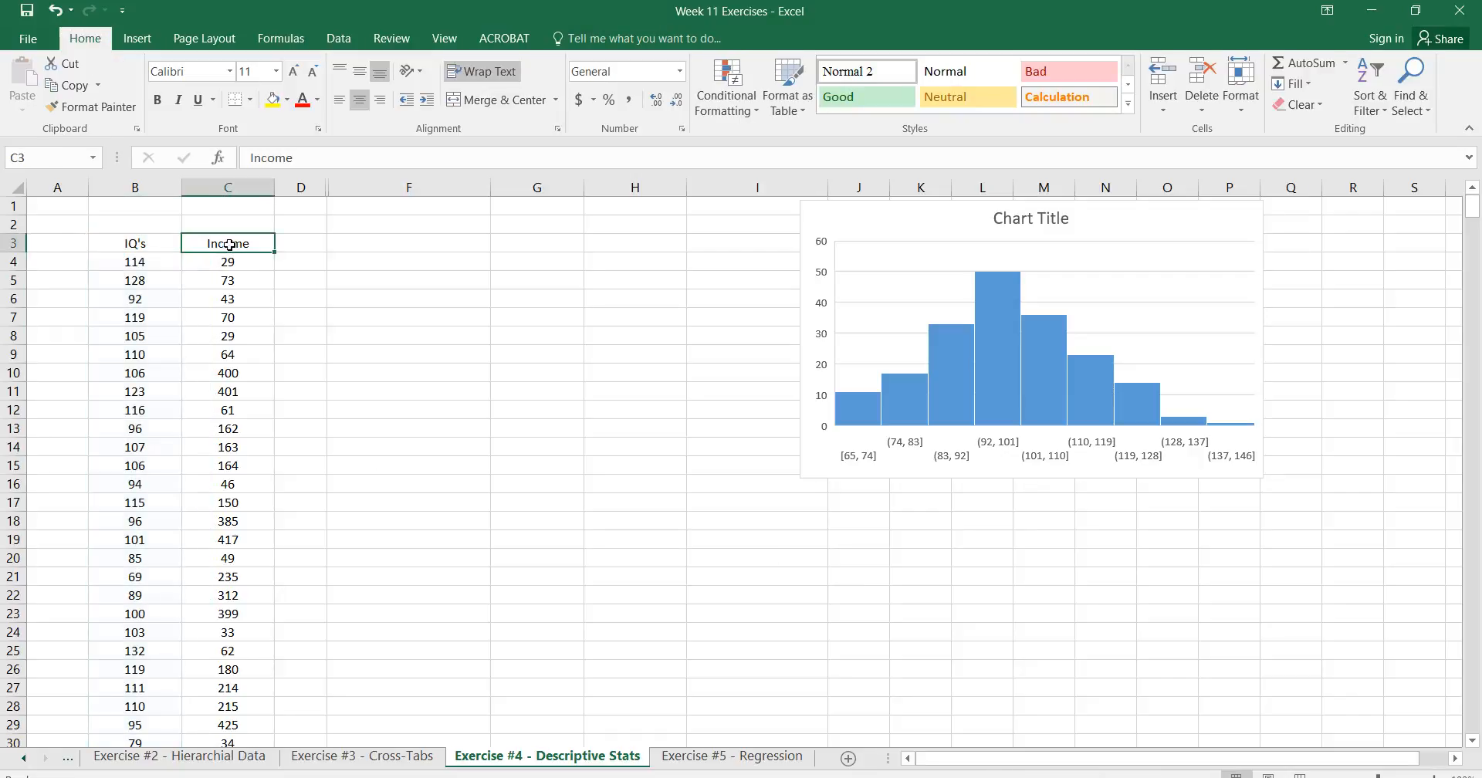
{"action": "key", "text": "ctrl+shift+Down"}
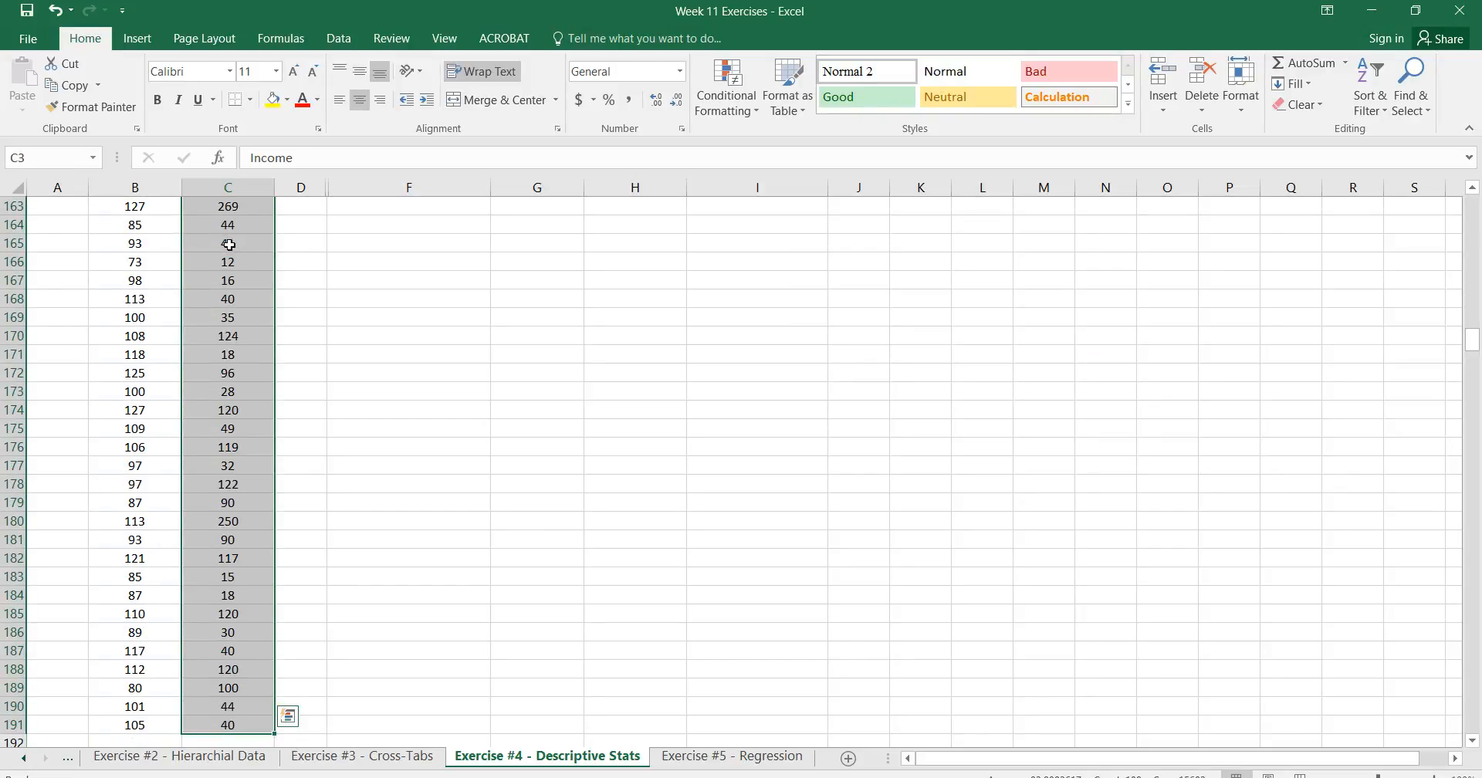
{"action": "left_click_drag", "start_coordinate": [1471, 344], "coordinate": [1471, 206]}
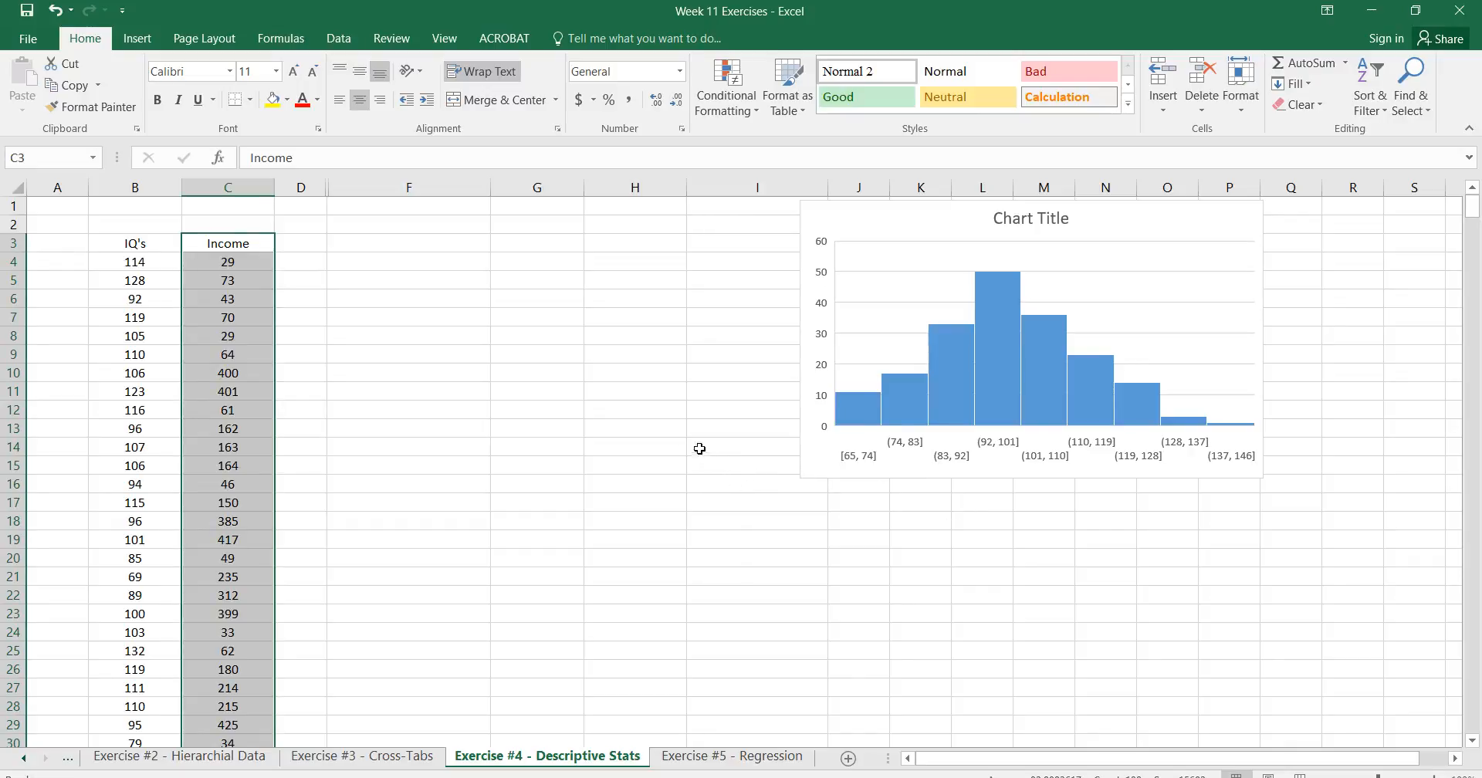
{"action": "left_click", "coordinate": [138, 40]}
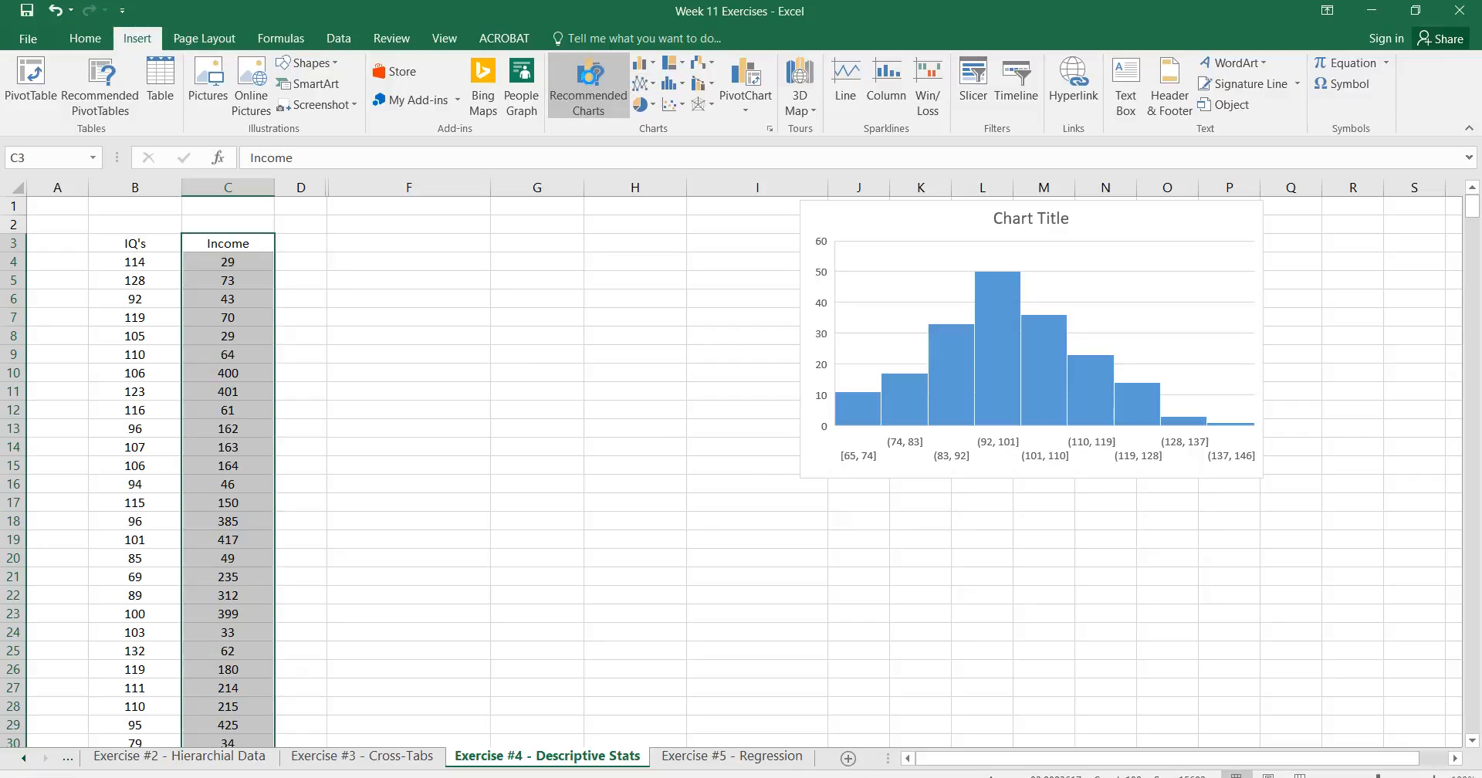
{"action": "left_click", "coordinate": [589, 85]}
{"action": "left_click", "coordinate": [480, 361]}
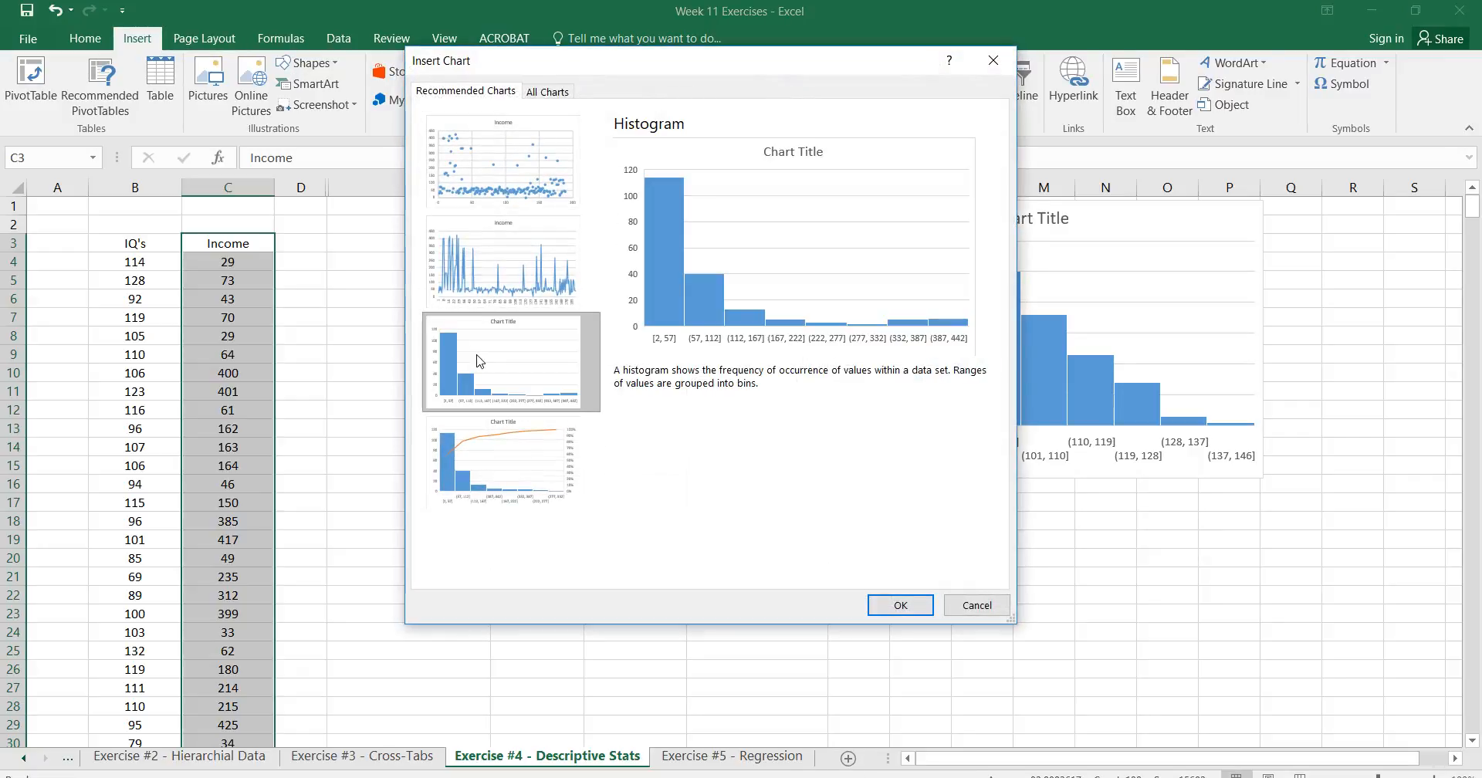
{"action": "left_click", "coordinate": [902, 605]}
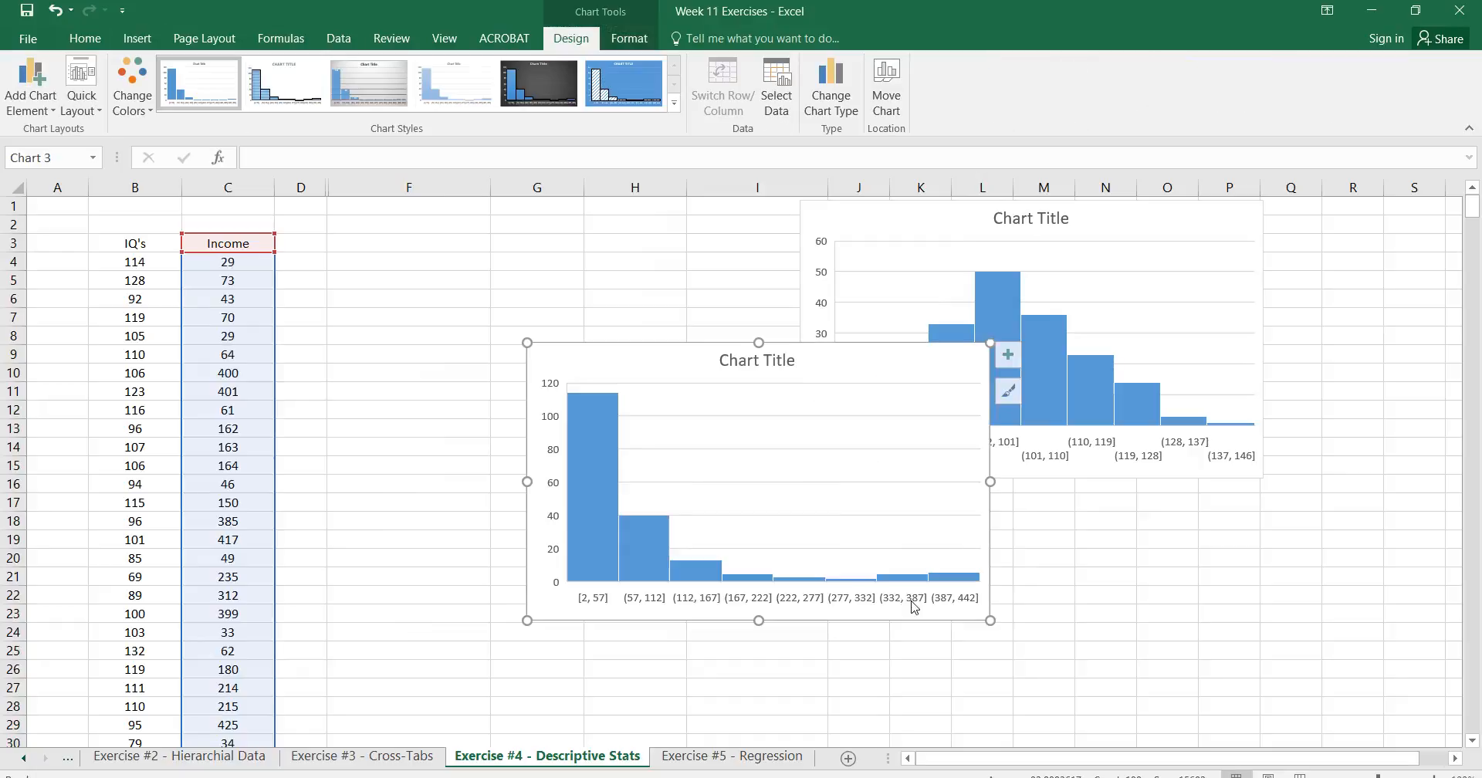
{"action": "mouse_move", "coordinate": [655, 342]}
{"action": "left_mouse_down"}
{"action": "mouse_move", "coordinate": [795, 483]}
{"action": "mouse_move", "coordinate": [907, 485]}
{"action": "mouse_move", "coordinate": [917, 466]}
{"action": "left_mouse_up"}
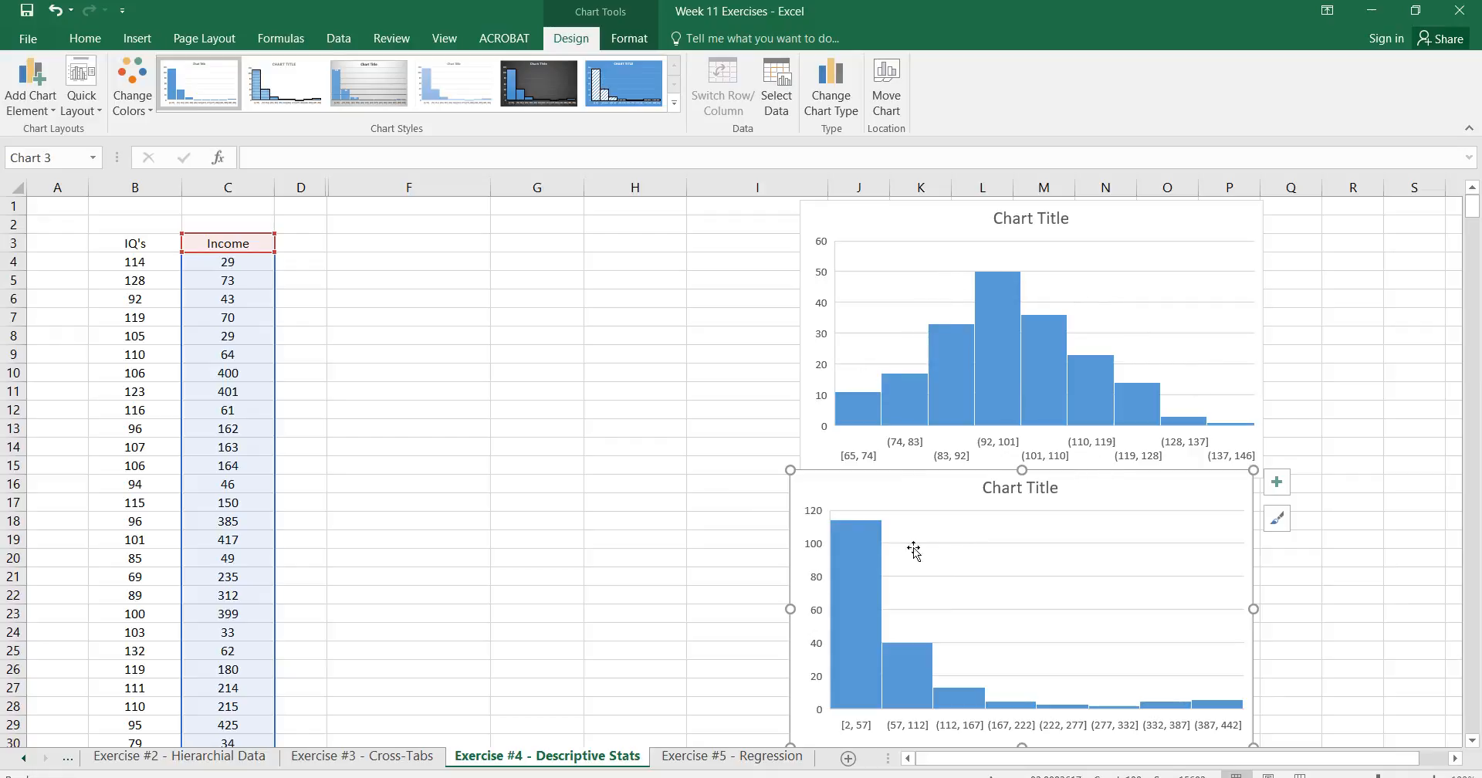
{"action": "mouse_move", "coordinate": [839, 532]}
{"action": "left_click", "coordinate": [625, 540]}
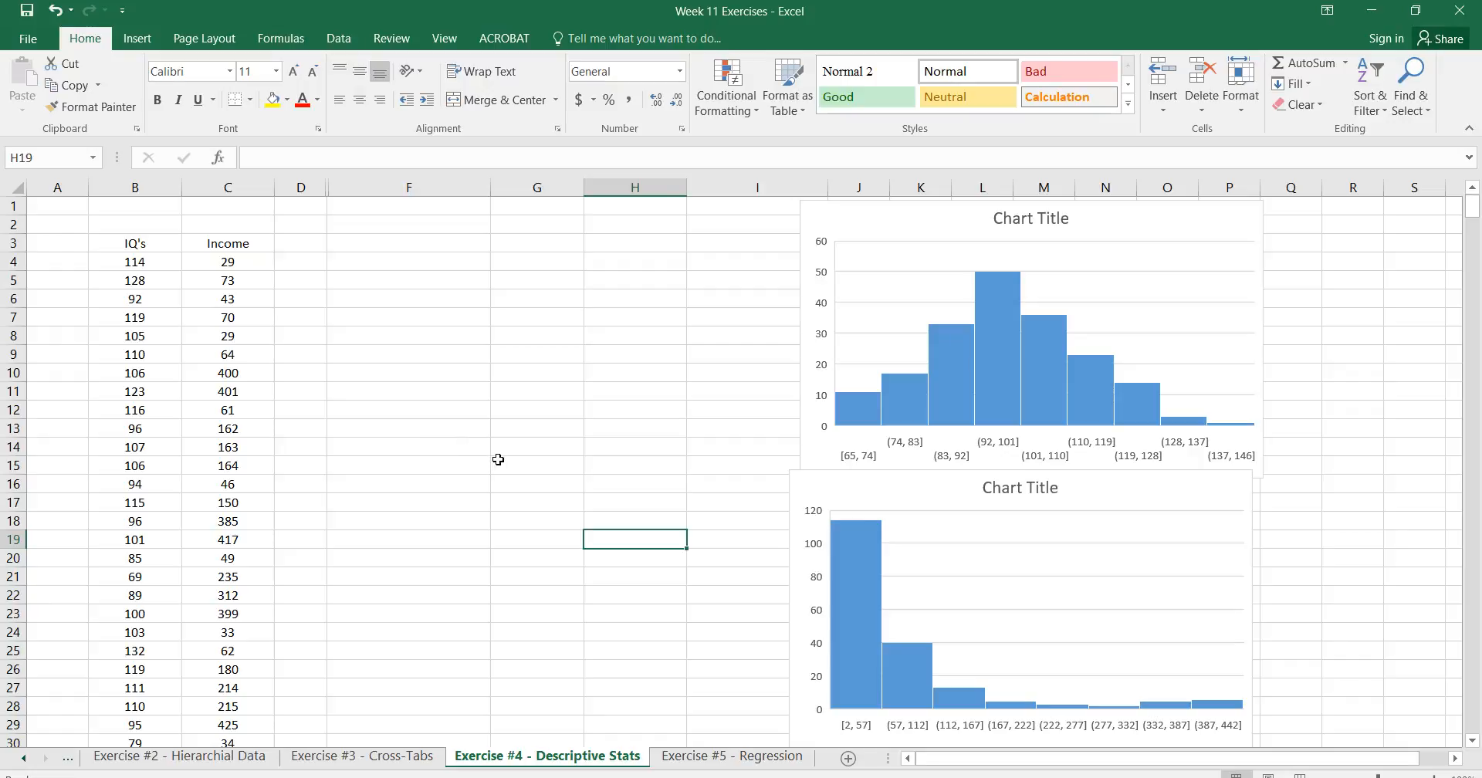
Start a Descriptive Statistics analysis and set its output range to cell F4 on the current sheet
{"action": "mouse_move", "coordinate": [862, 419]}
{"action": "mouse_move", "coordinate": [1113, 412]}
{"action": "mouse_move", "coordinate": [1065, 403]}
{"action": "left_click", "coordinate": [137, 243]}
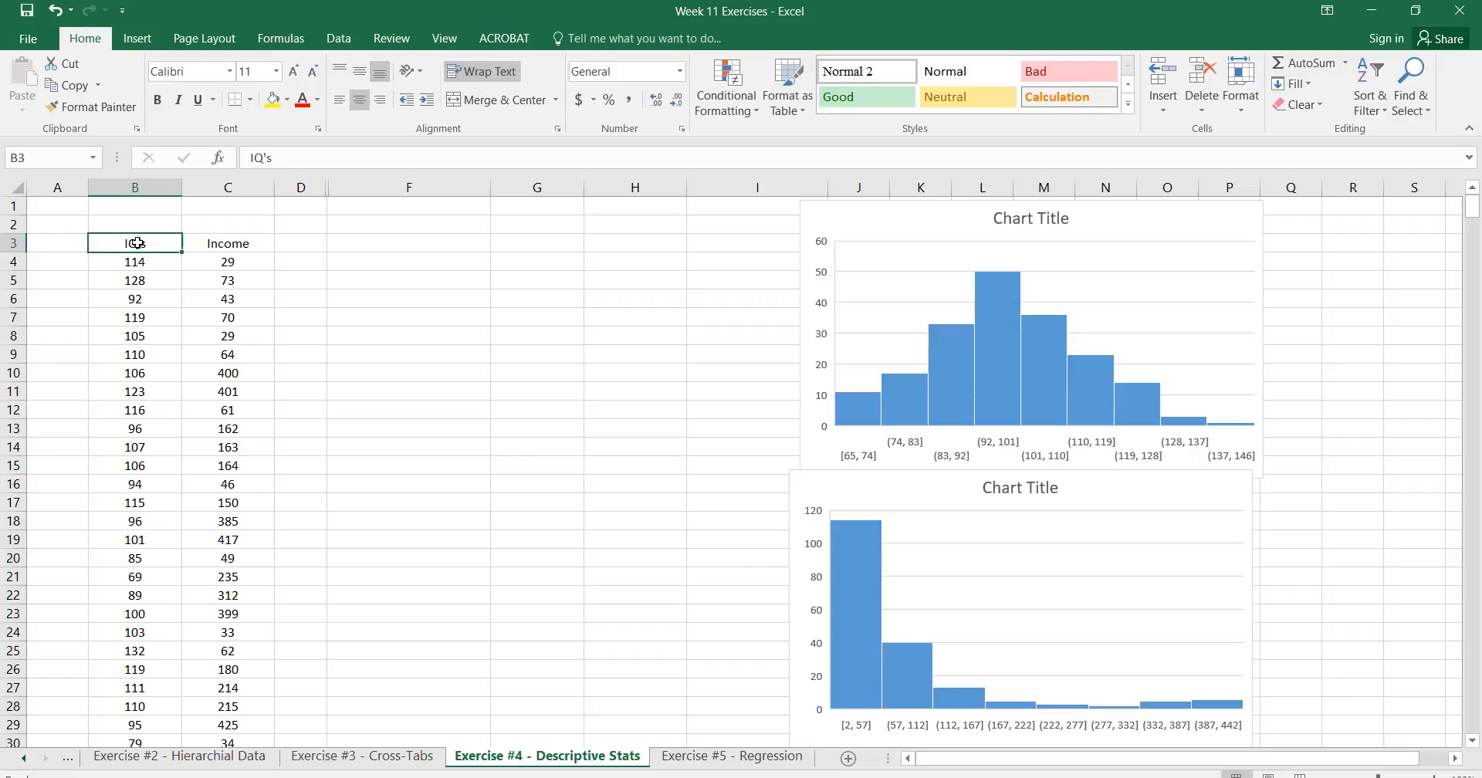
{"action": "left_click", "coordinate": [338, 37]}
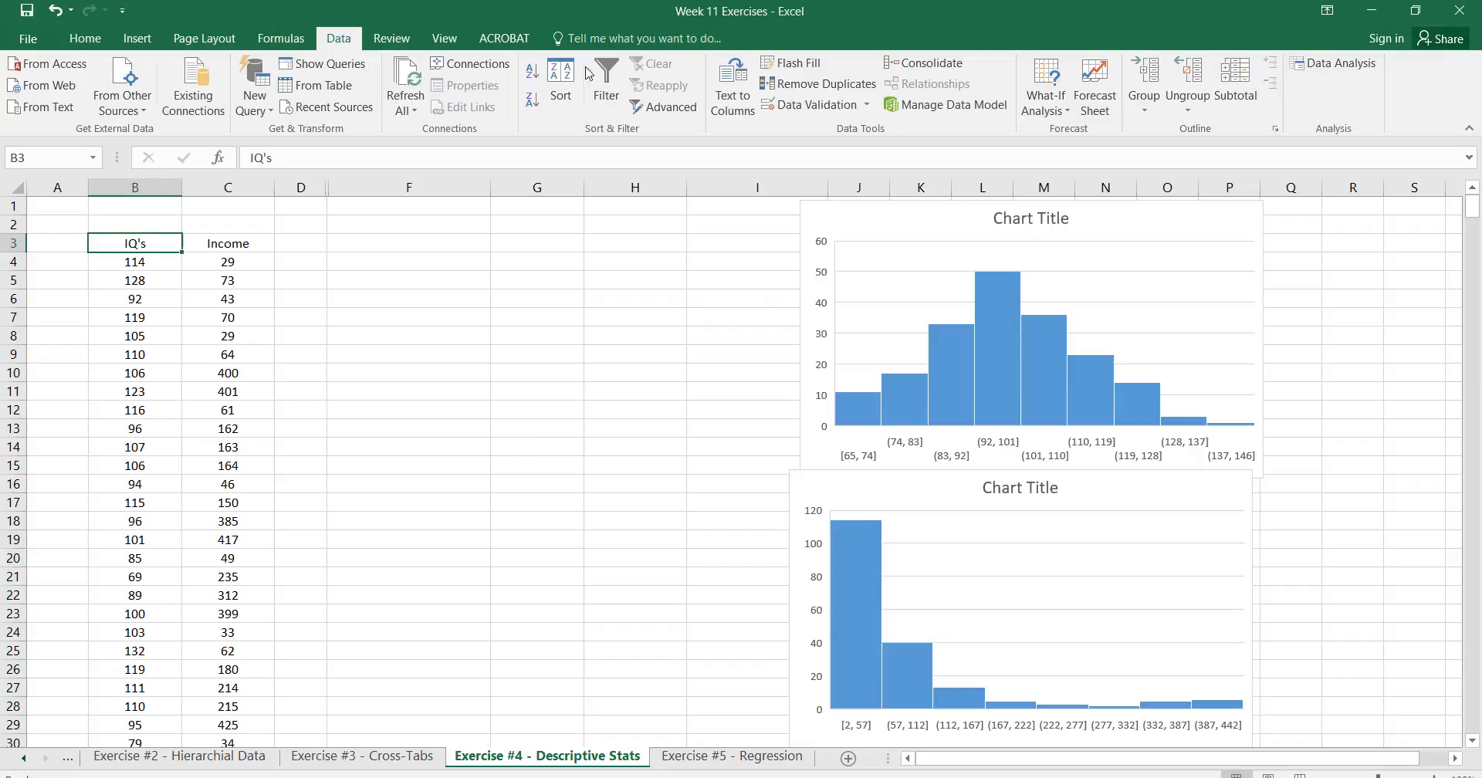
{"action": "left_click", "coordinate": [1324, 64]}
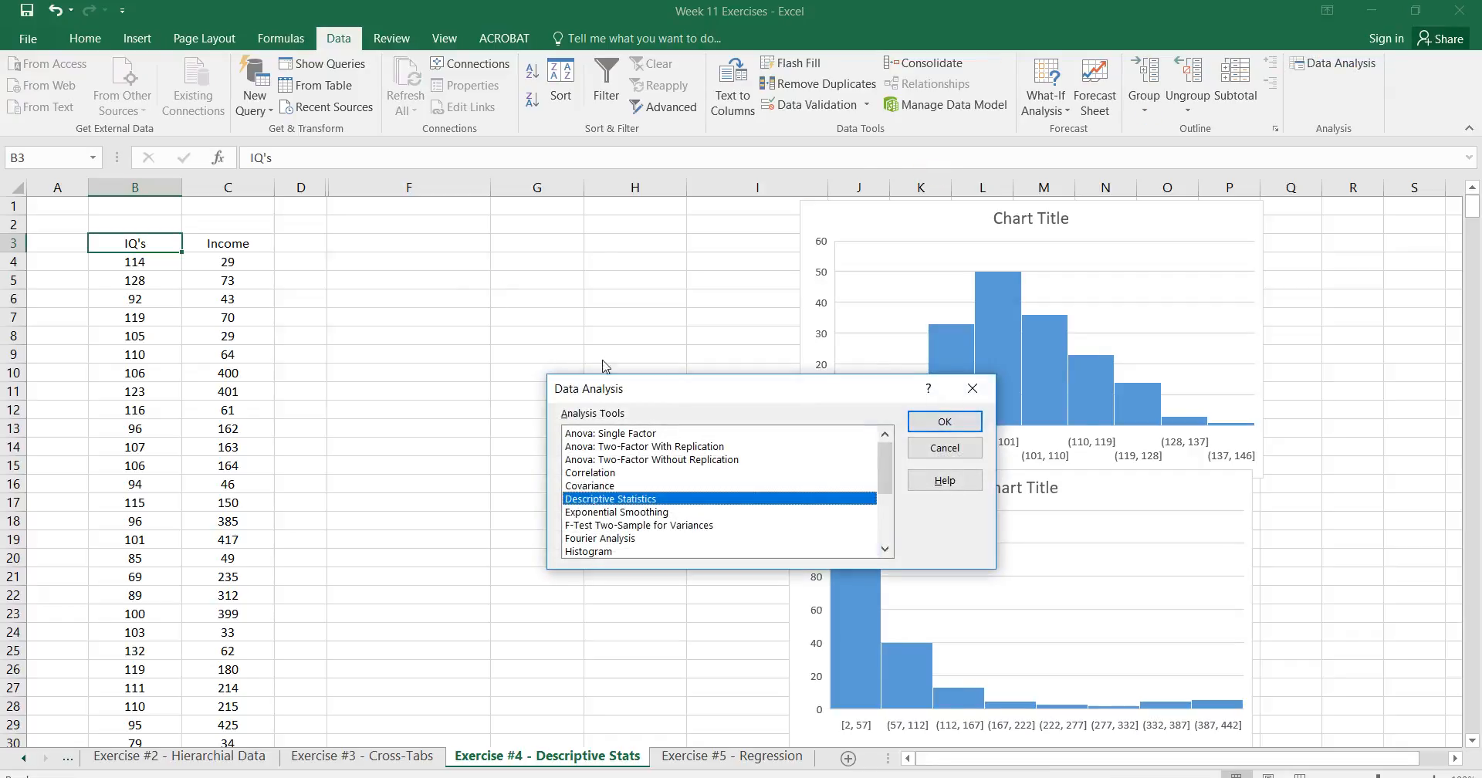
{"action": "left_click_drag", "start_coordinate": [689, 395], "coordinate": [618, 236]}
{"action": "mouse_move", "coordinate": [814, 309]}
{"action": "left_mouse_down"}
{"action": "mouse_move", "coordinate": [839, 383]}
{"action": "mouse_move", "coordinate": [839, 306]}
{"action": "mouse_move", "coordinate": [815, 304]}
{"action": "left_mouse_up"}
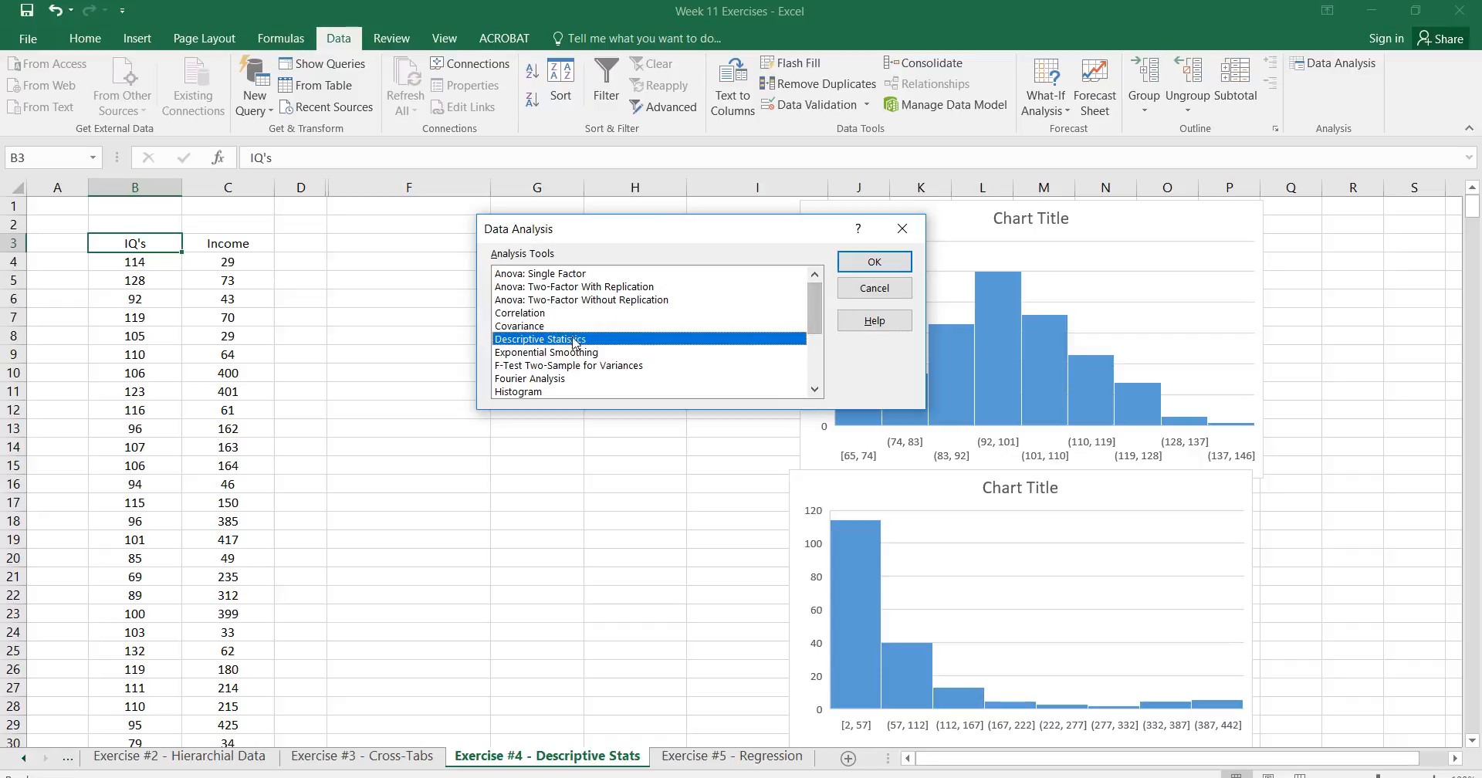
{"action": "left_click", "coordinate": [875, 262]}
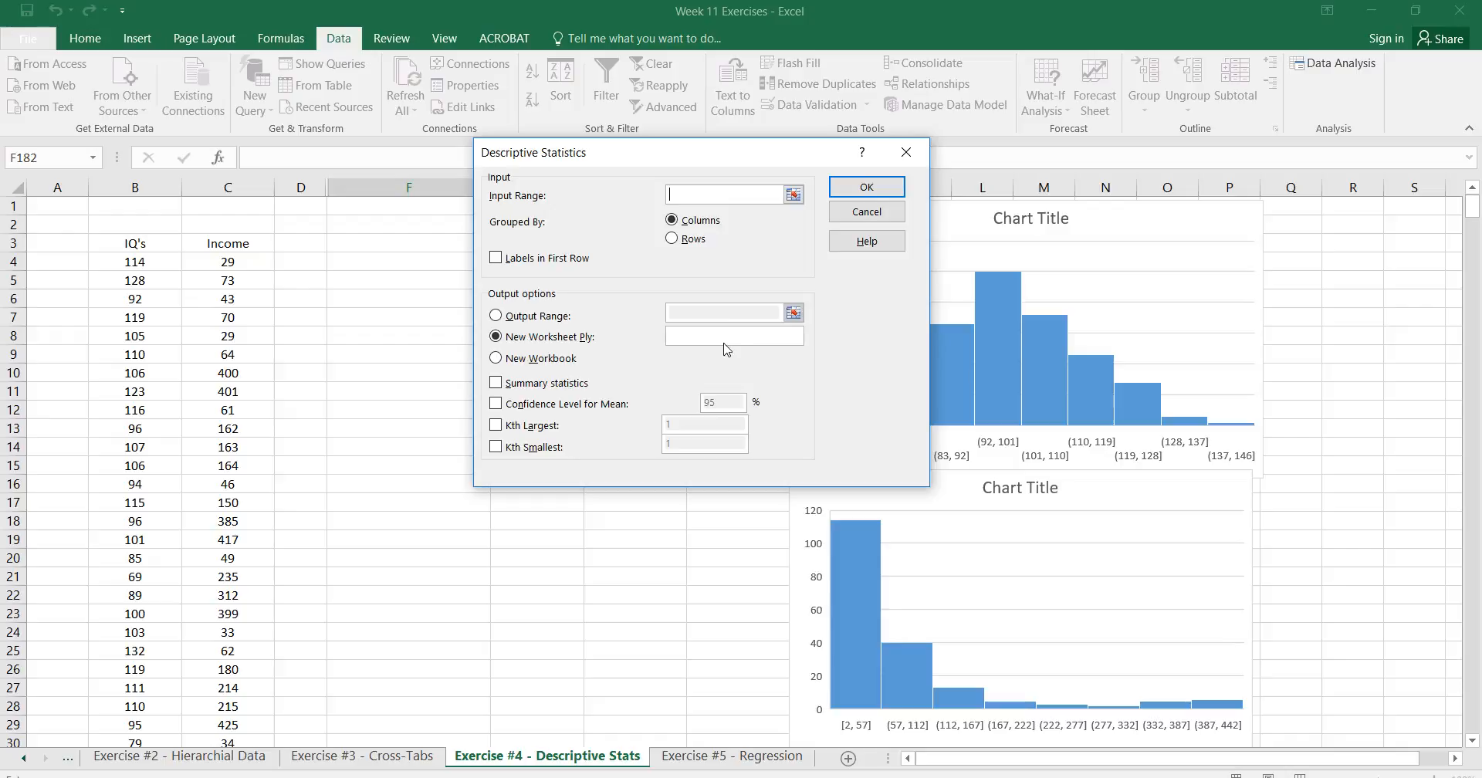
{"action": "left_click", "coordinate": [495, 316]}
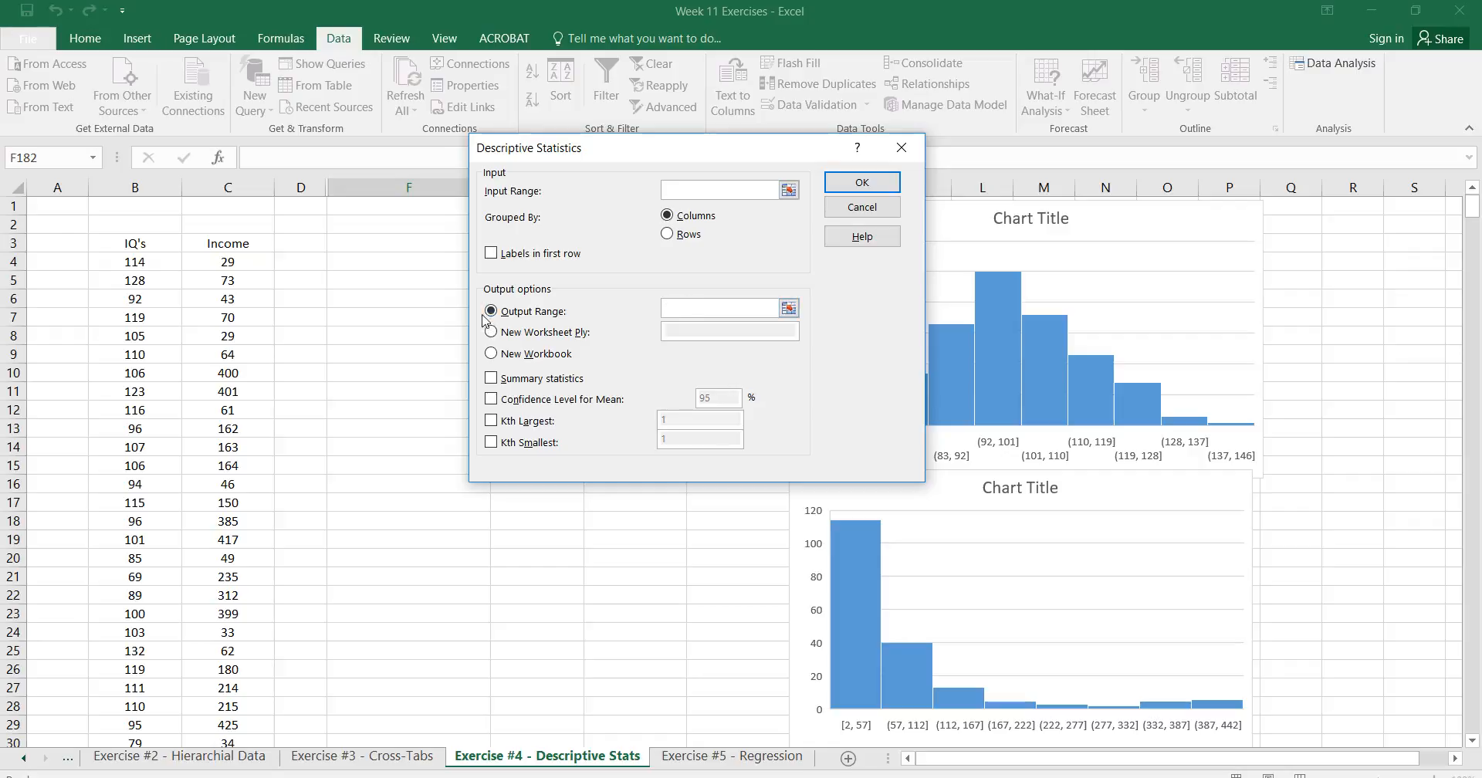
{"action": "left_click", "coordinate": [699, 310]}
{"action": "left_click", "coordinate": [369, 261]}
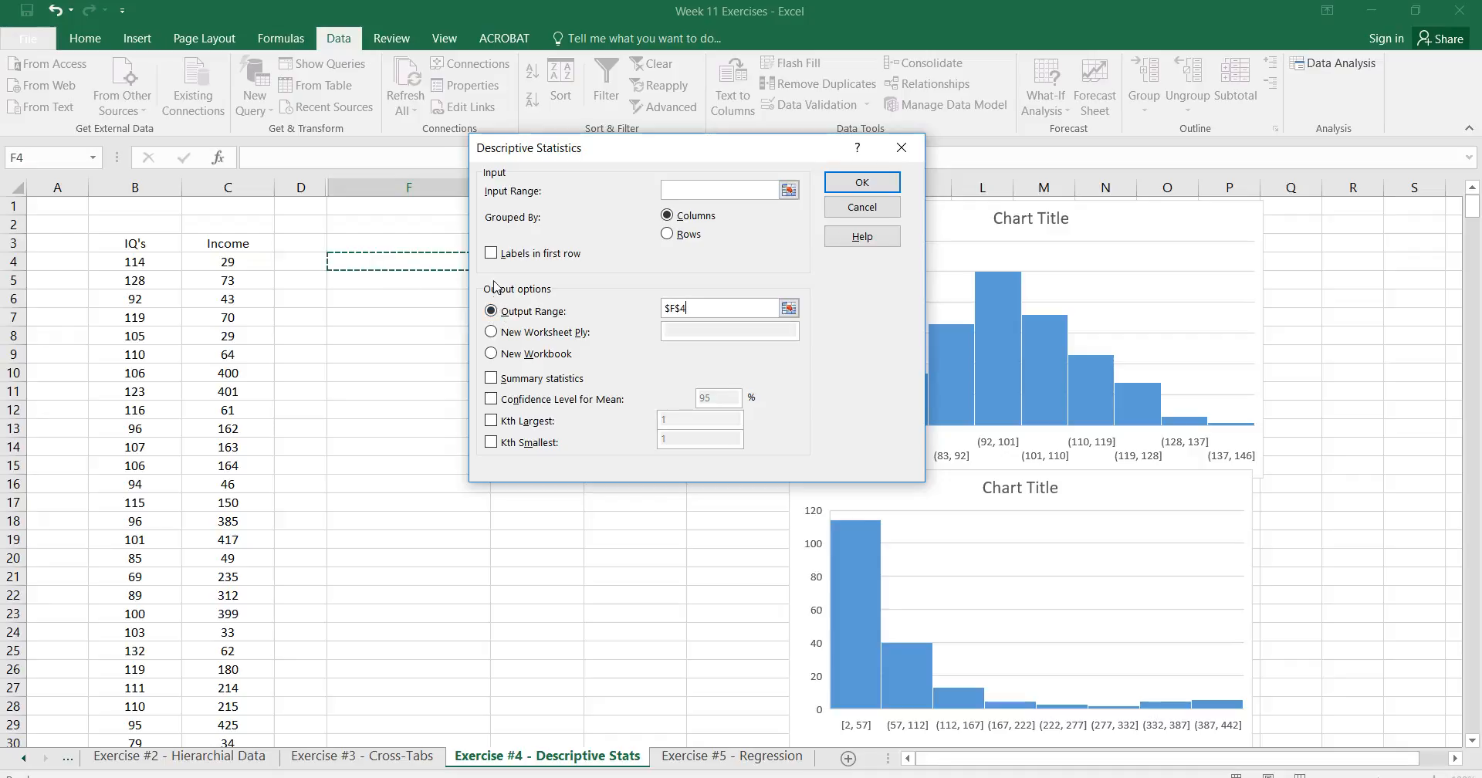
Set the analysis input range to both the IQ's and Income columns including their headers, B3:C191
{"action": "left_click", "coordinate": [690, 191]}
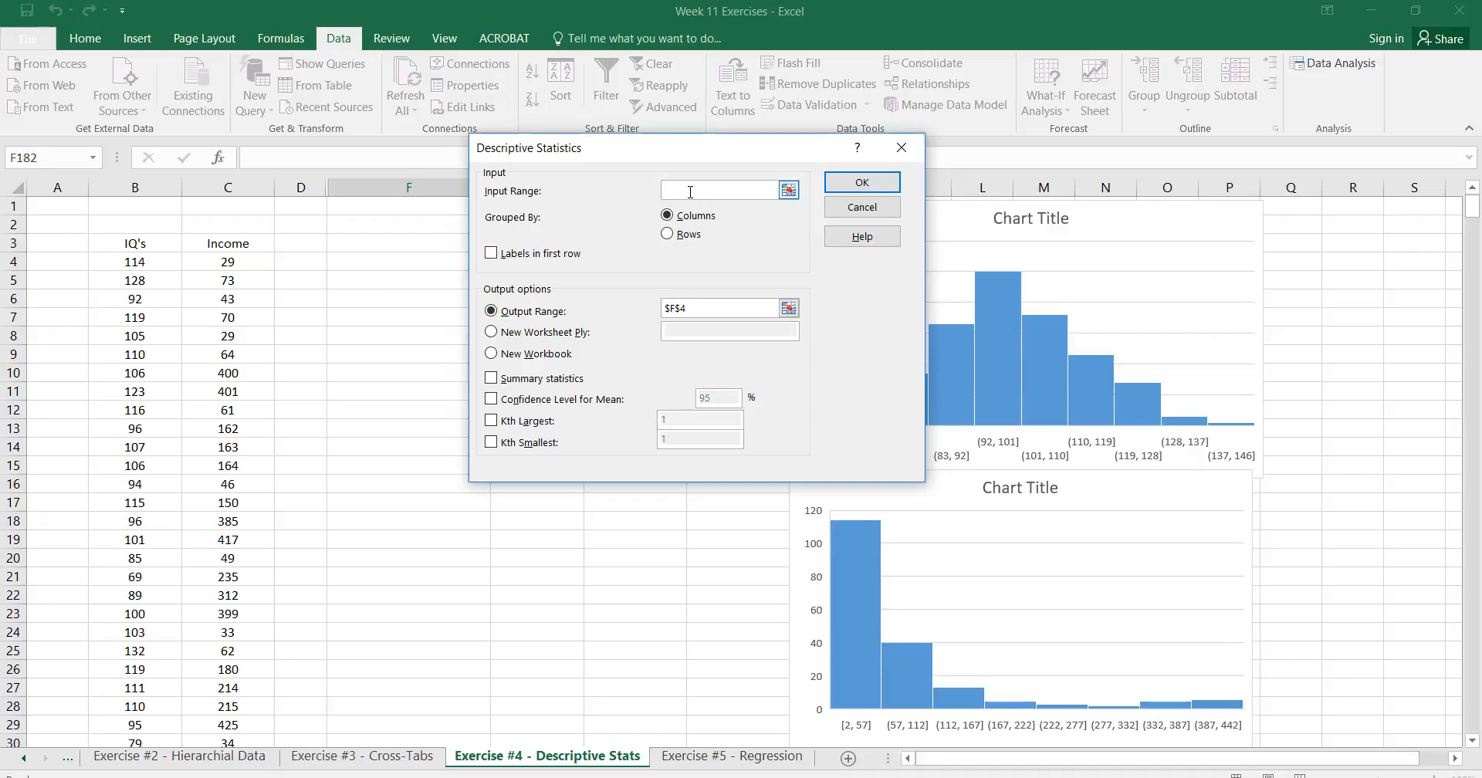
{"action": "left_click", "coordinate": [138, 244]}
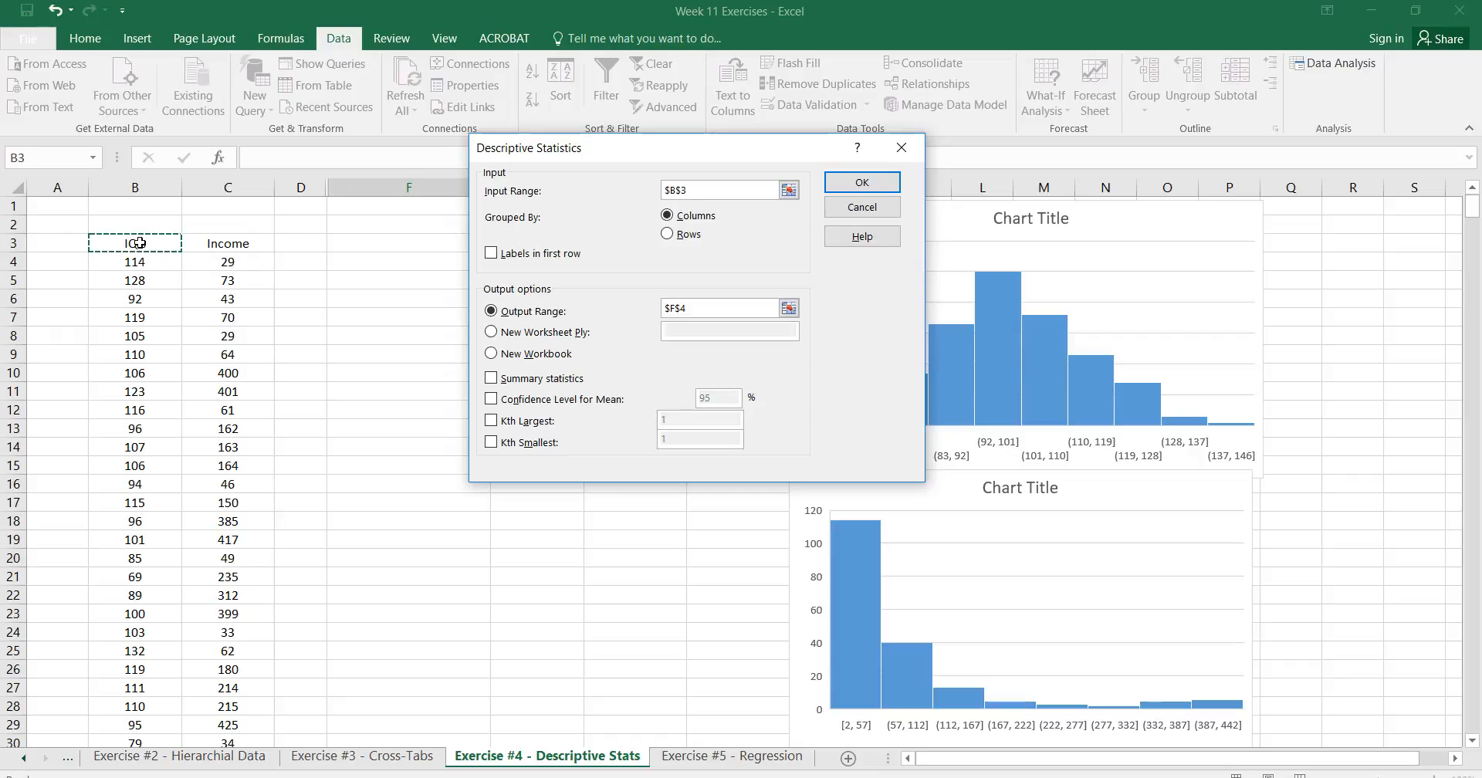
{"action": "key", "text": "shift+Right"}
{"action": "key", "text": "ctrl+shift+Down"}
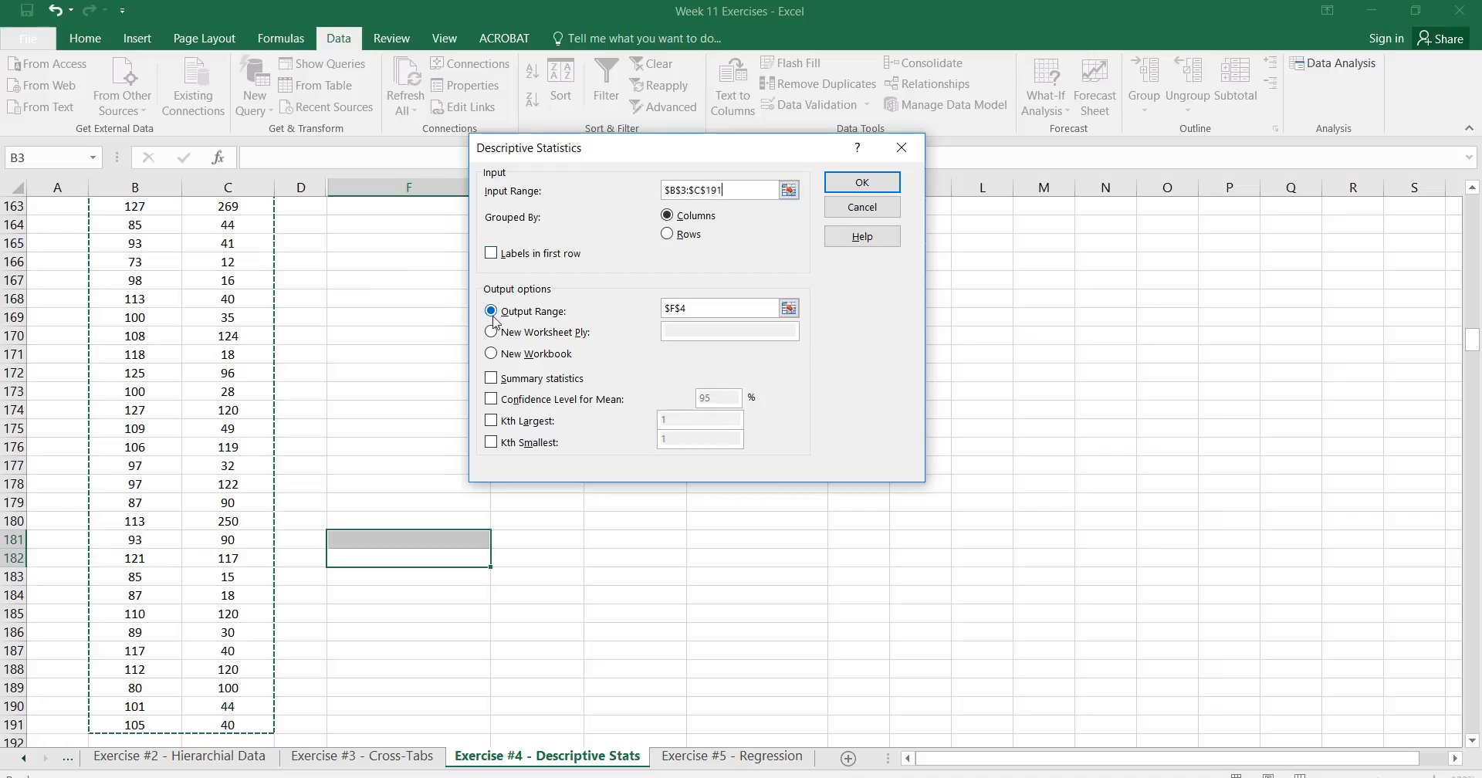
Enable Summary statistics and Labels in first row, and generate the descriptive statistics
{"action": "left_click", "coordinate": [491, 378]}
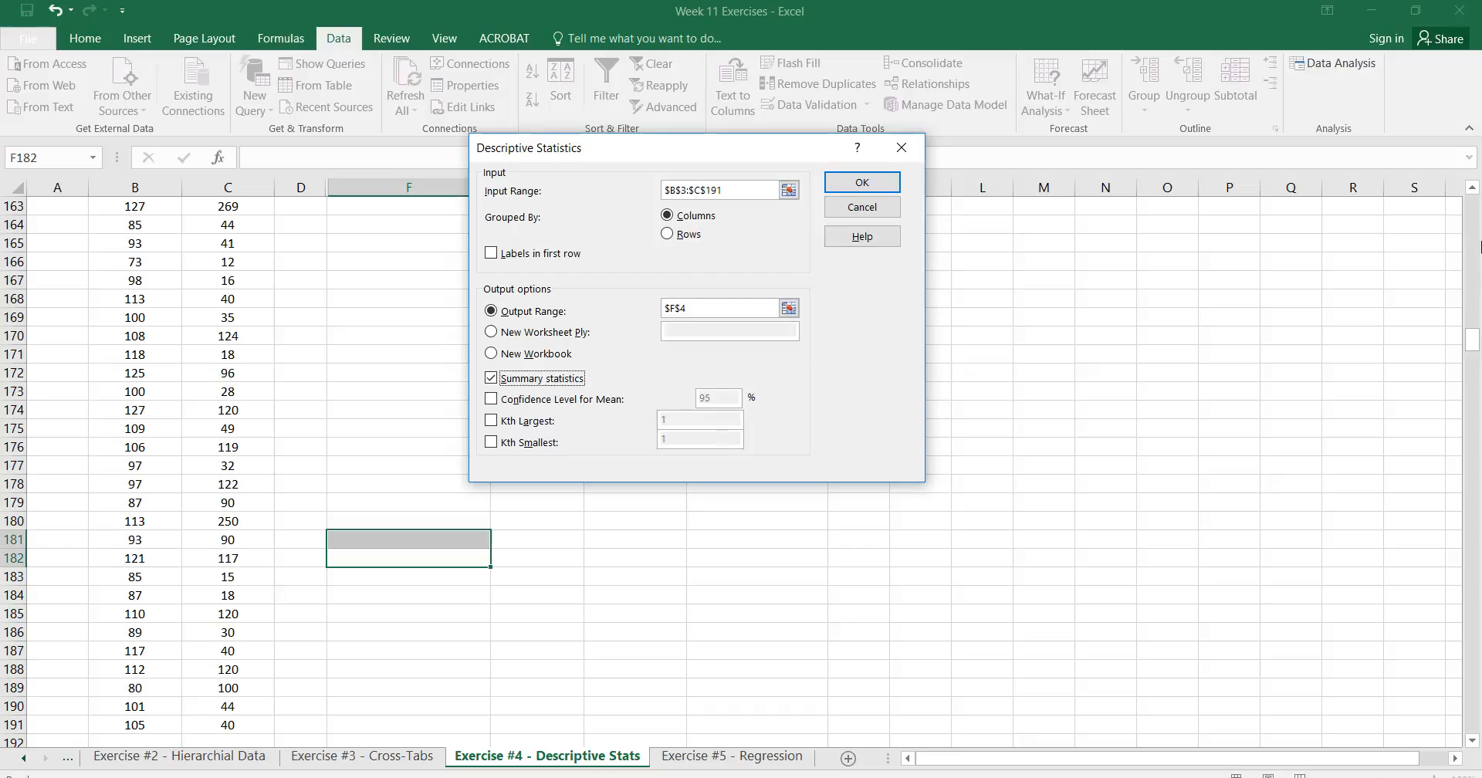
{"action": "left_click", "coordinate": [849, 183]}
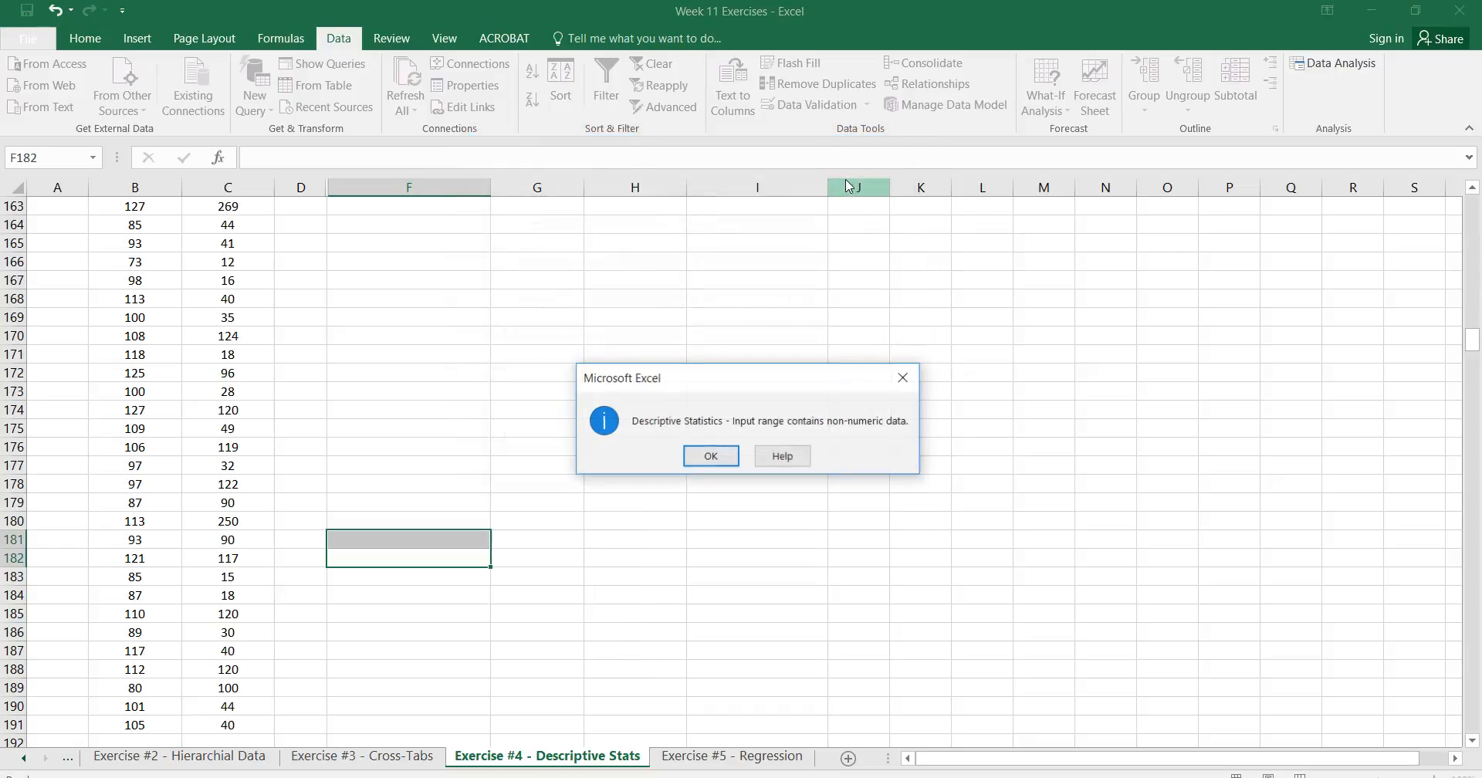
{"action": "left_click", "coordinate": [709, 459]}
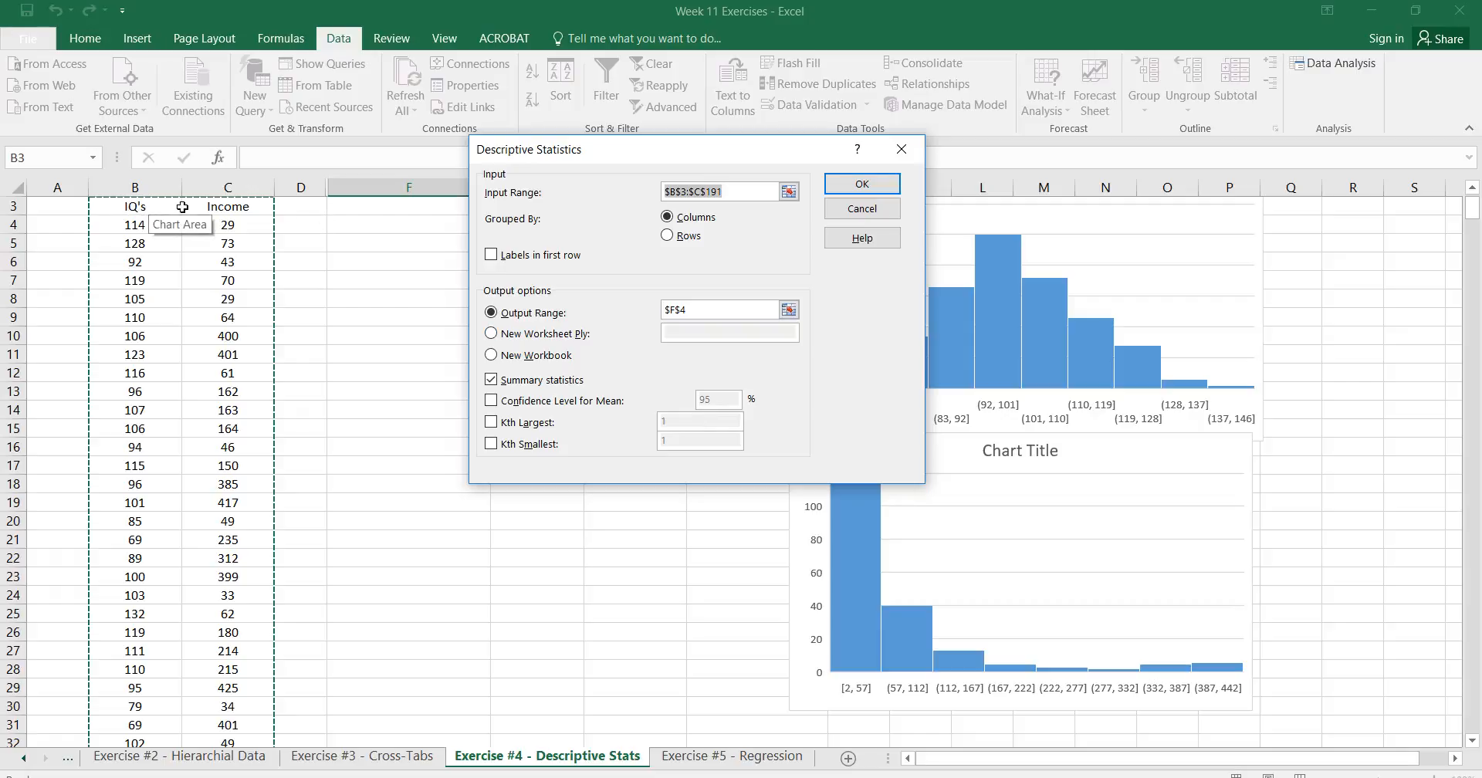
{"action": "left_click", "coordinate": [492, 256]}
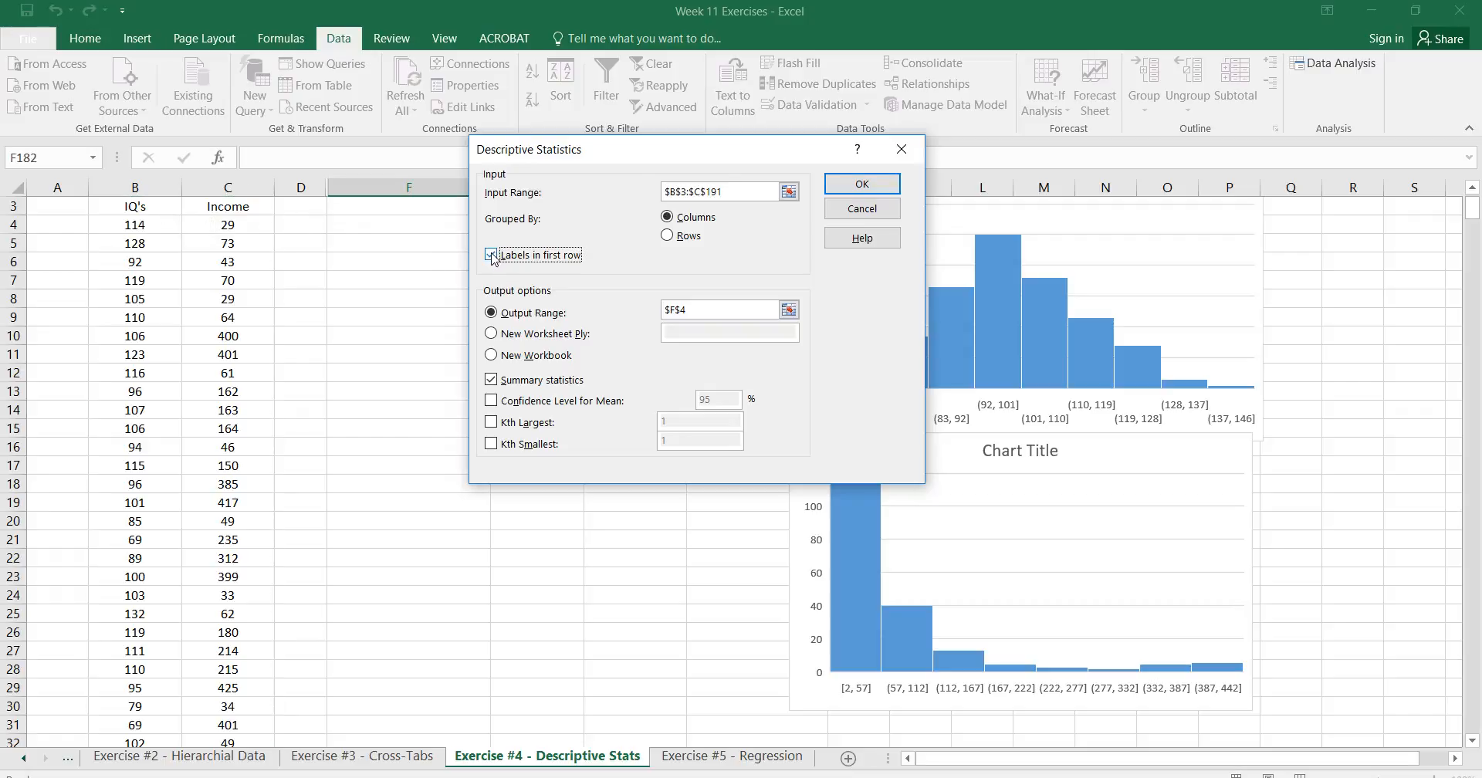
{"action": "left_click", "coordinate": [855, 186]}
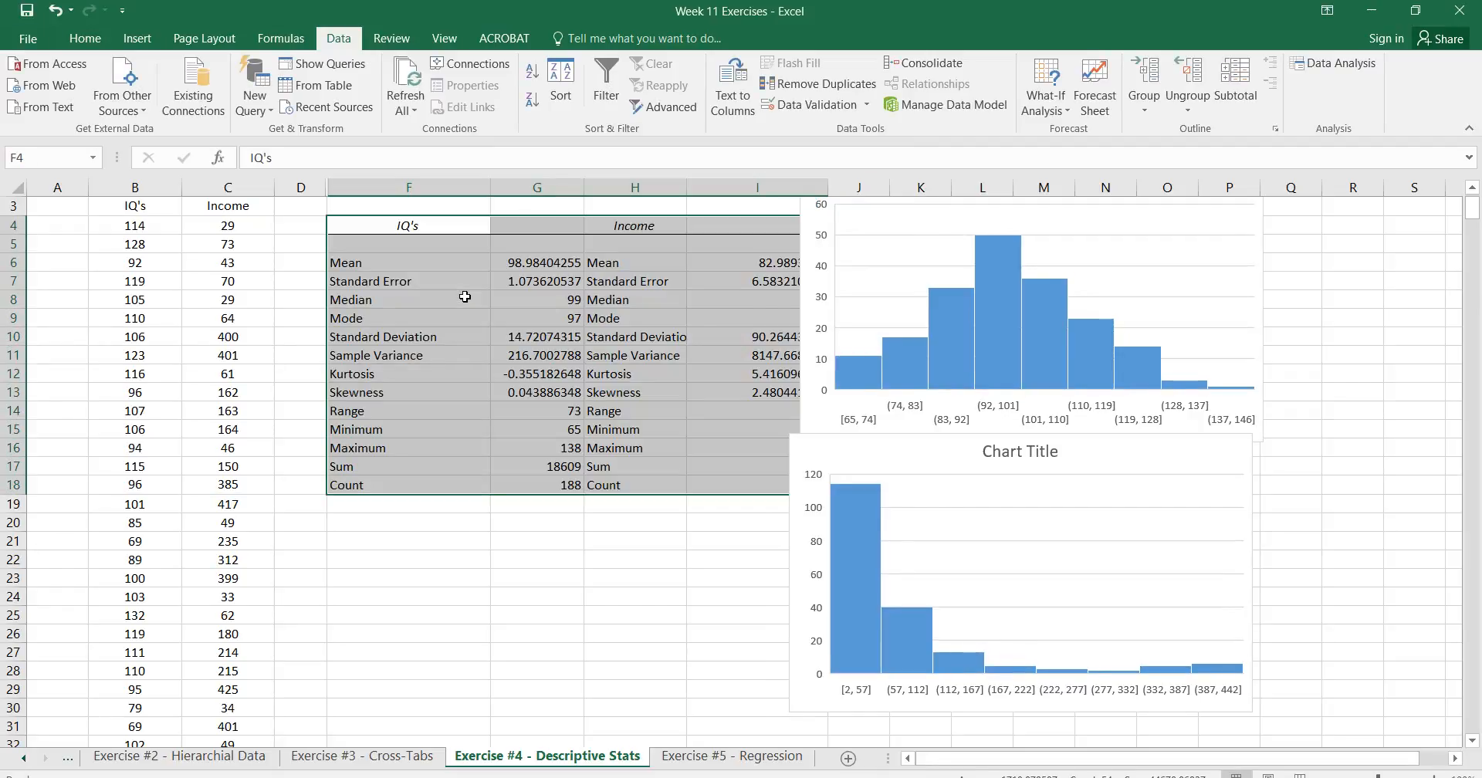
Move the IQ's and Income histograms clear of the descriptive statistics table and slightly narrow column F
{"action": "left_click", "coordinate": [988, 216]}
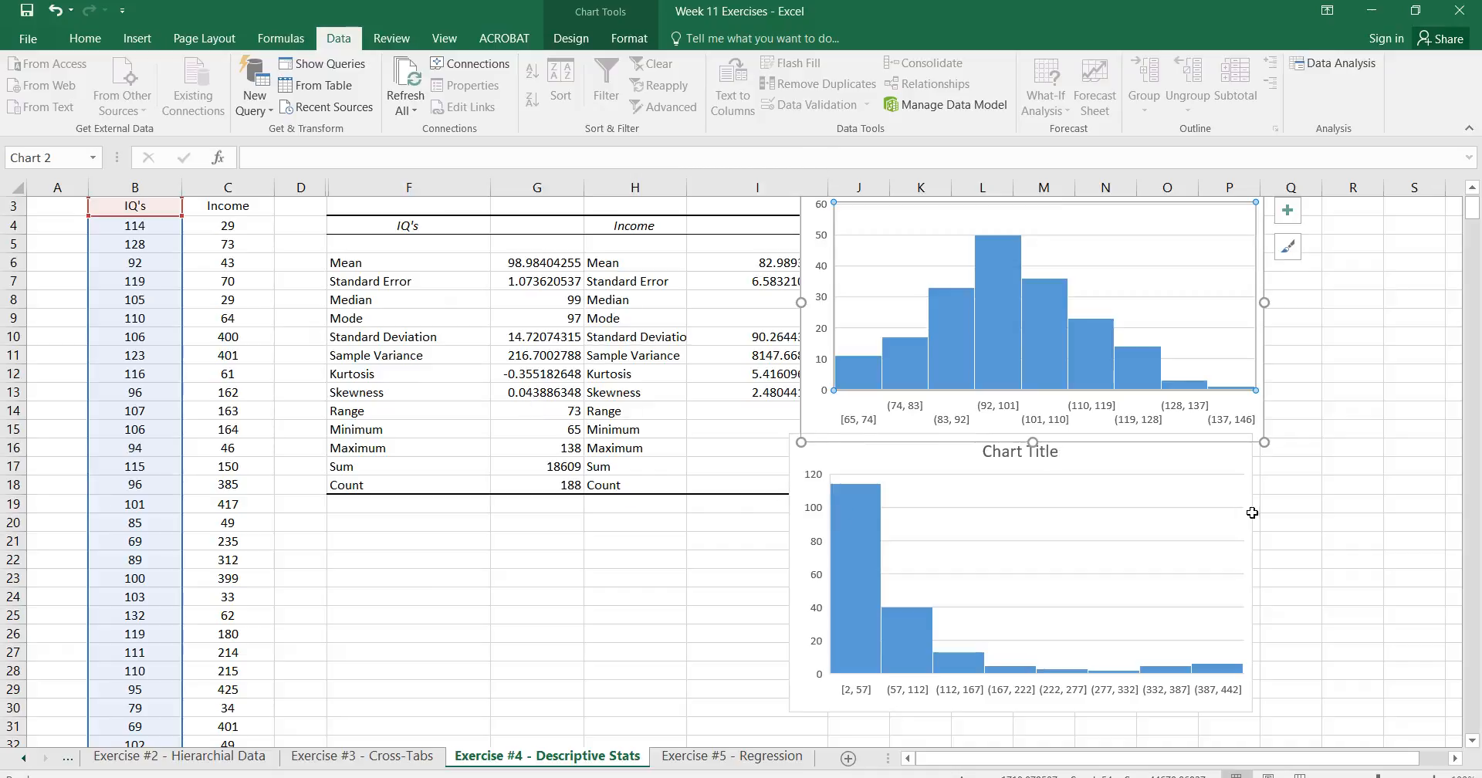
{"action": "left_click_drag", "start_coordinate": [1252, 512], "coordinate": [1357, 537]}
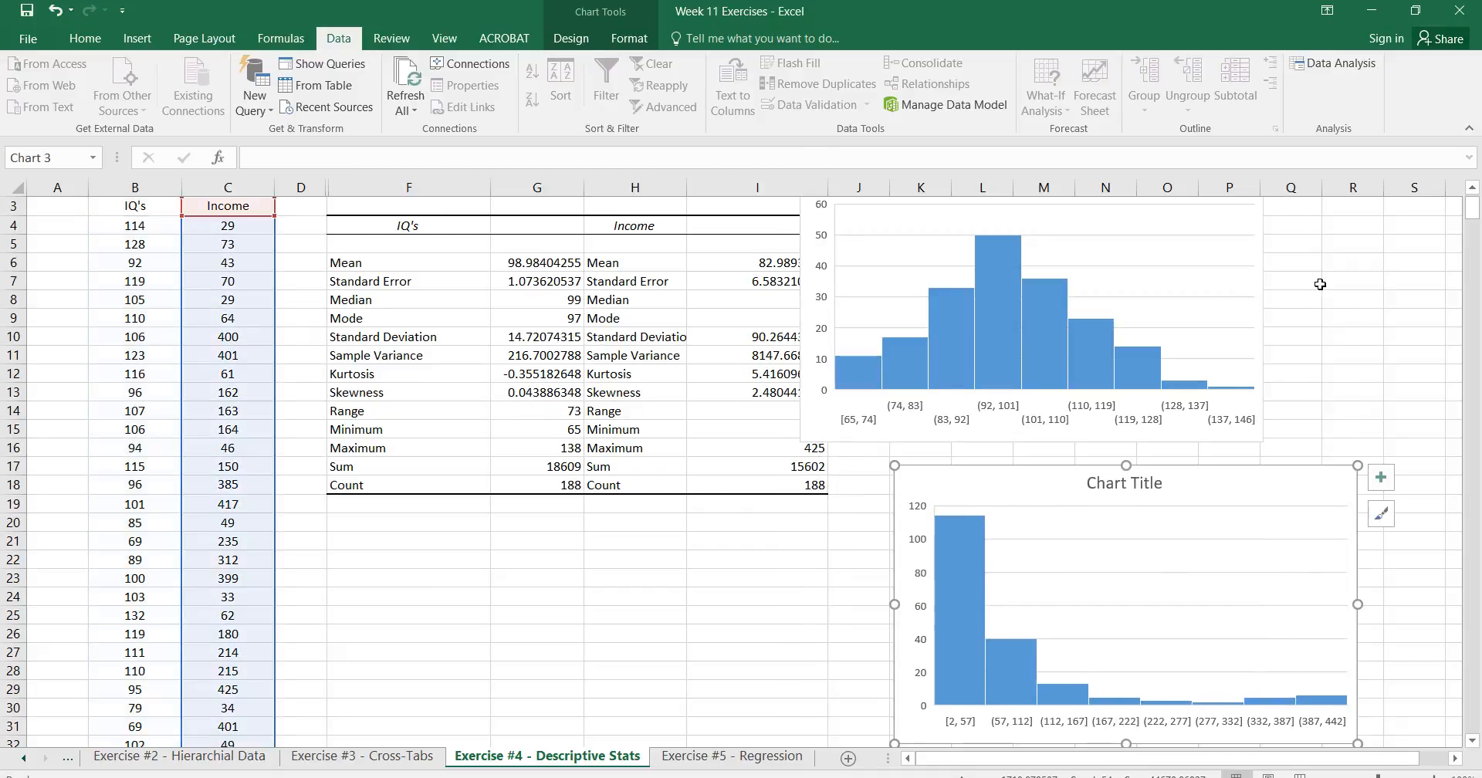
{"action": "left_click_drag", "start_coordinate": [1261, 300], "coordinate": [1348, 306]}
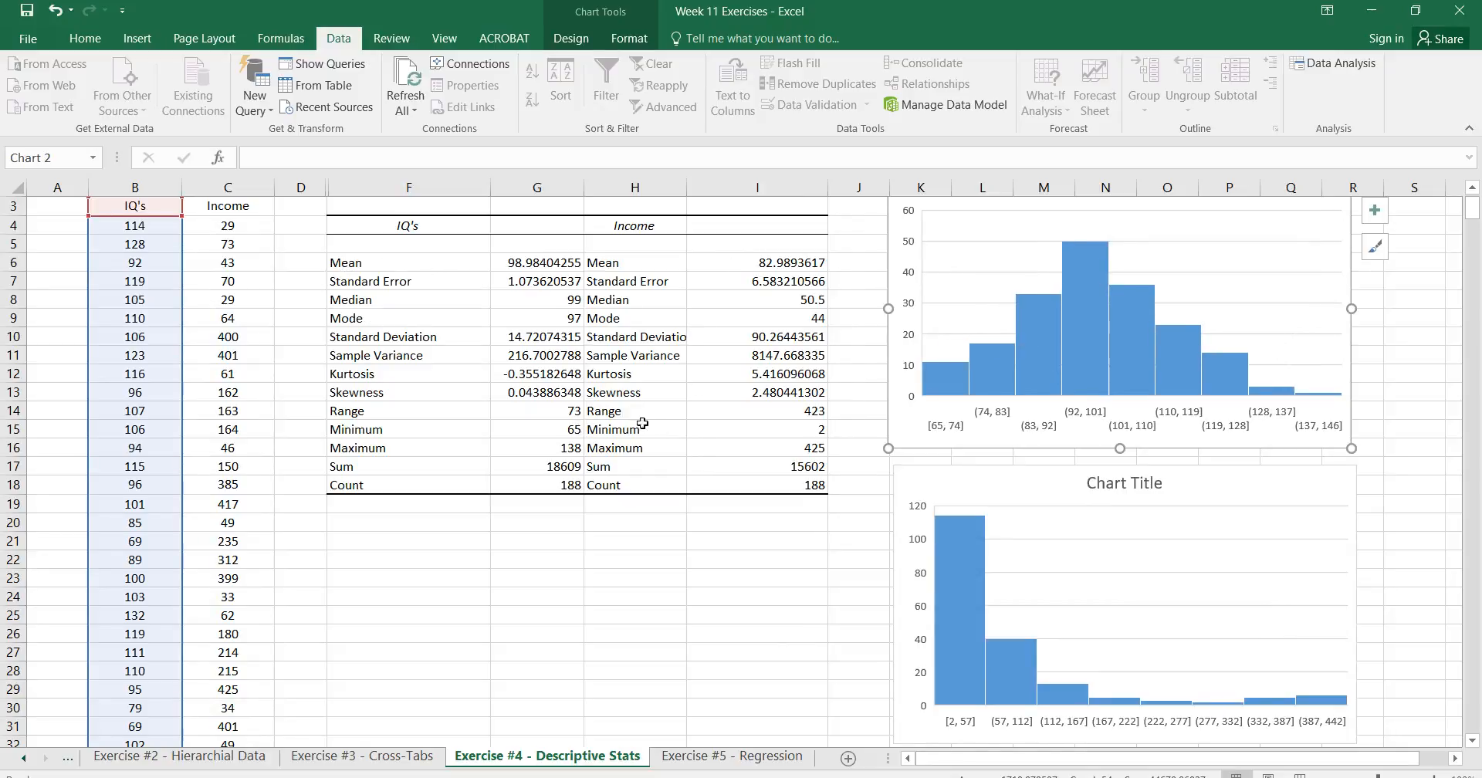
{"action": "left_click_drag", "start_coordinate": [489, 184], "coordinate": [465, 186]}
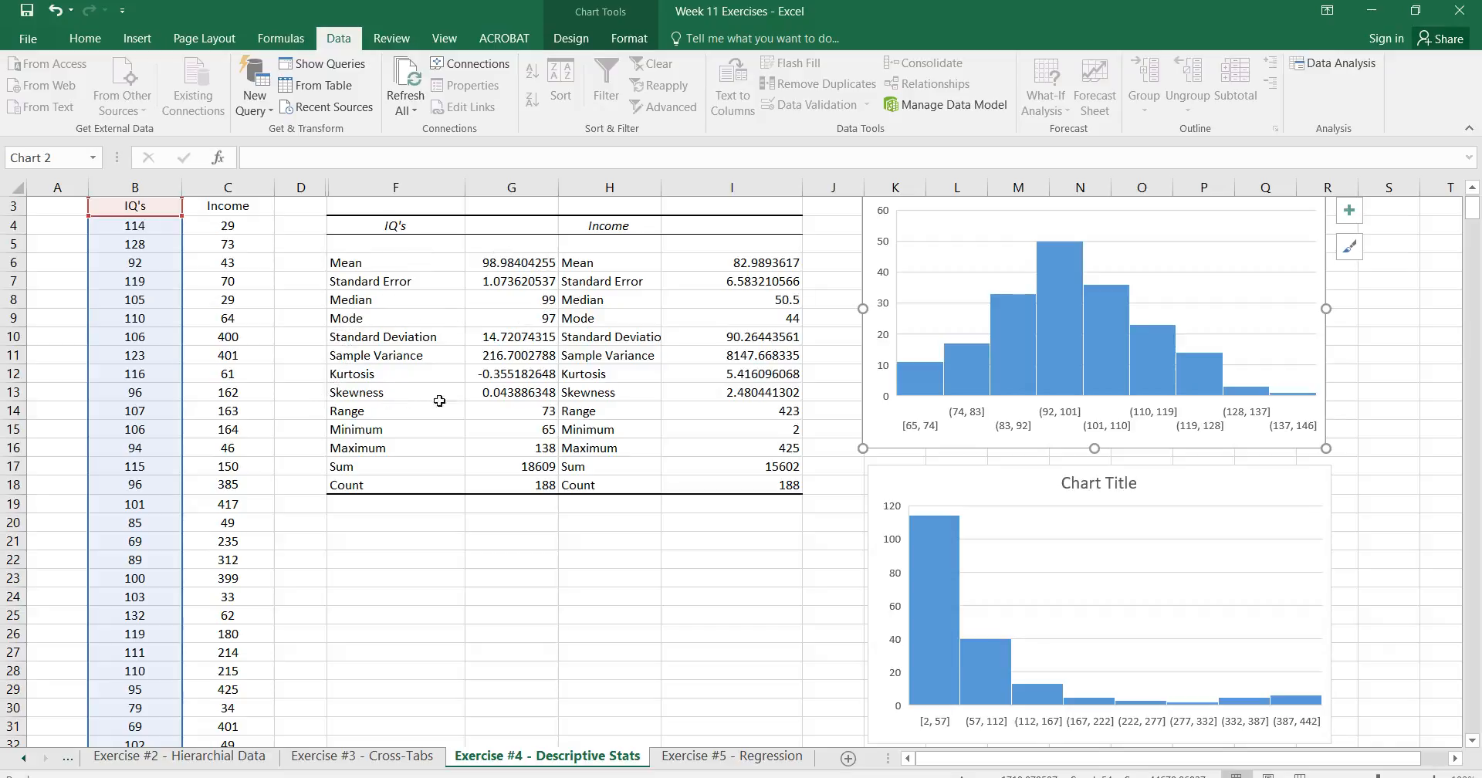
{"action": "key", "text": "Escape"}
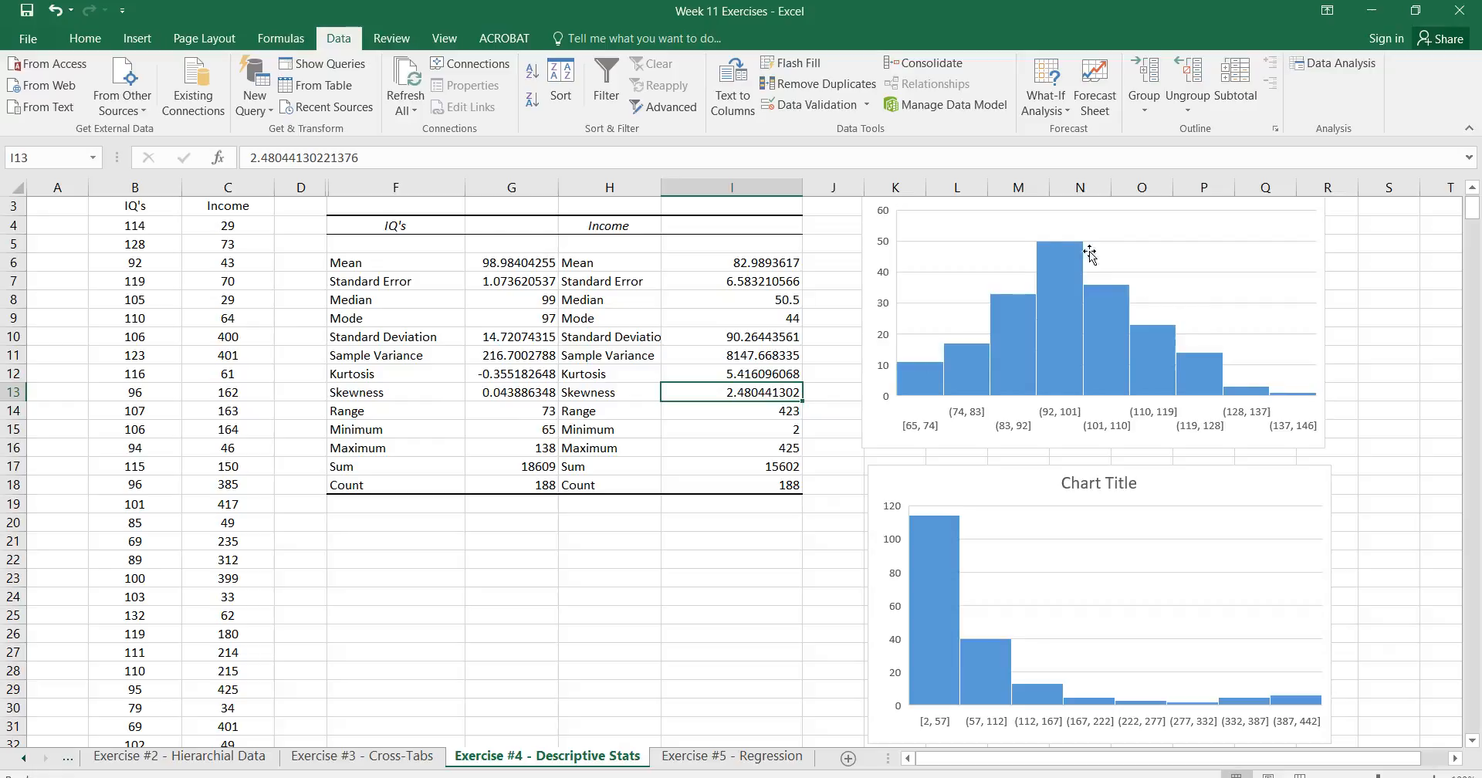
Compare the Income mean, median and mode in the statistics table with the bars of the Income histogram
{"action": "mouse_move", "coordinate": [965, 367]}
{"action": "left_click", "coordinate": [781, 262]}
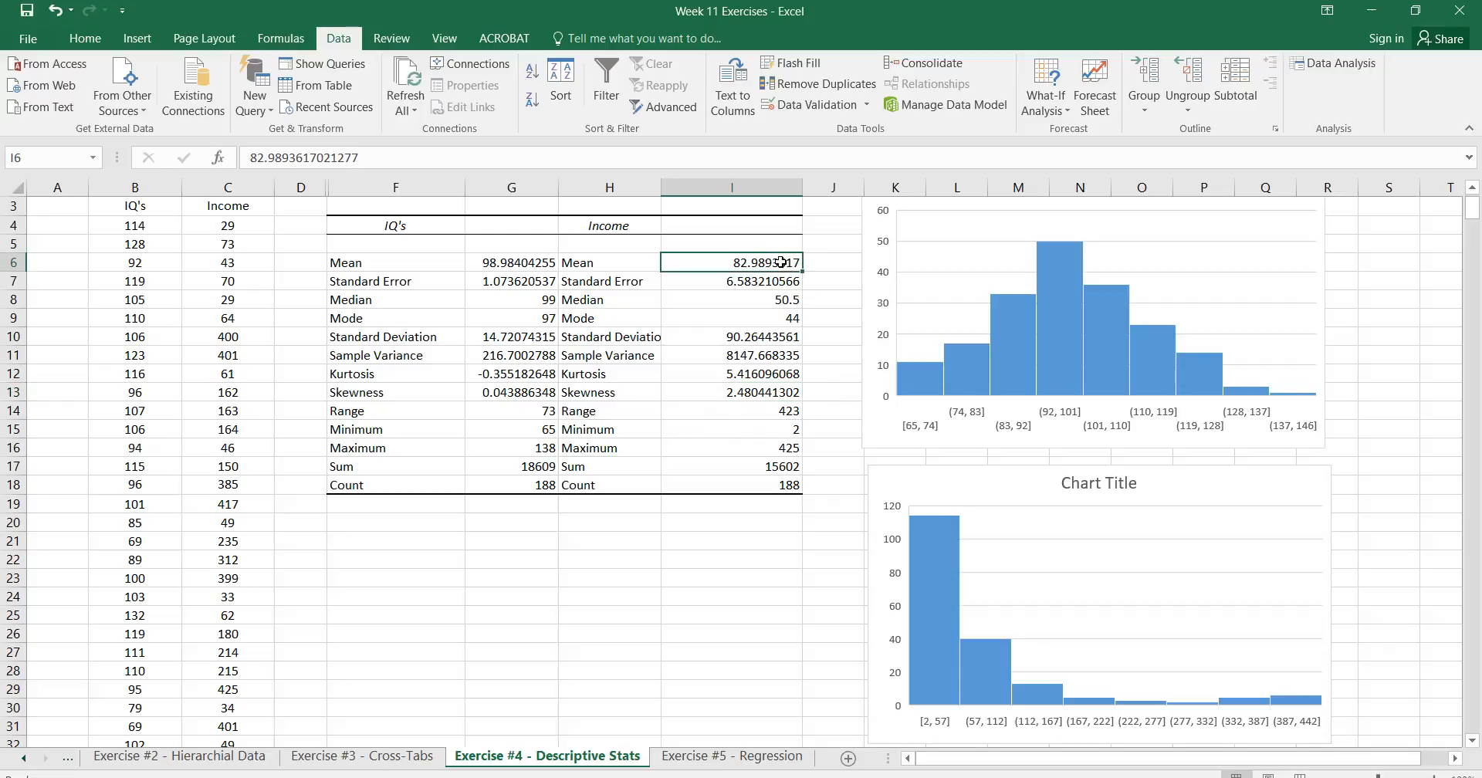
{"action": "left_click", "coordinate": [784, 300]}
{"action": "left_click", "coordinate": [791, 315]}
{"action": "left_click", "coordinate": [787, 301]}
{"action": "left_click", "coordinate": [790, 316]}
{"action": "left_click", "coordinate": [787, 301]}
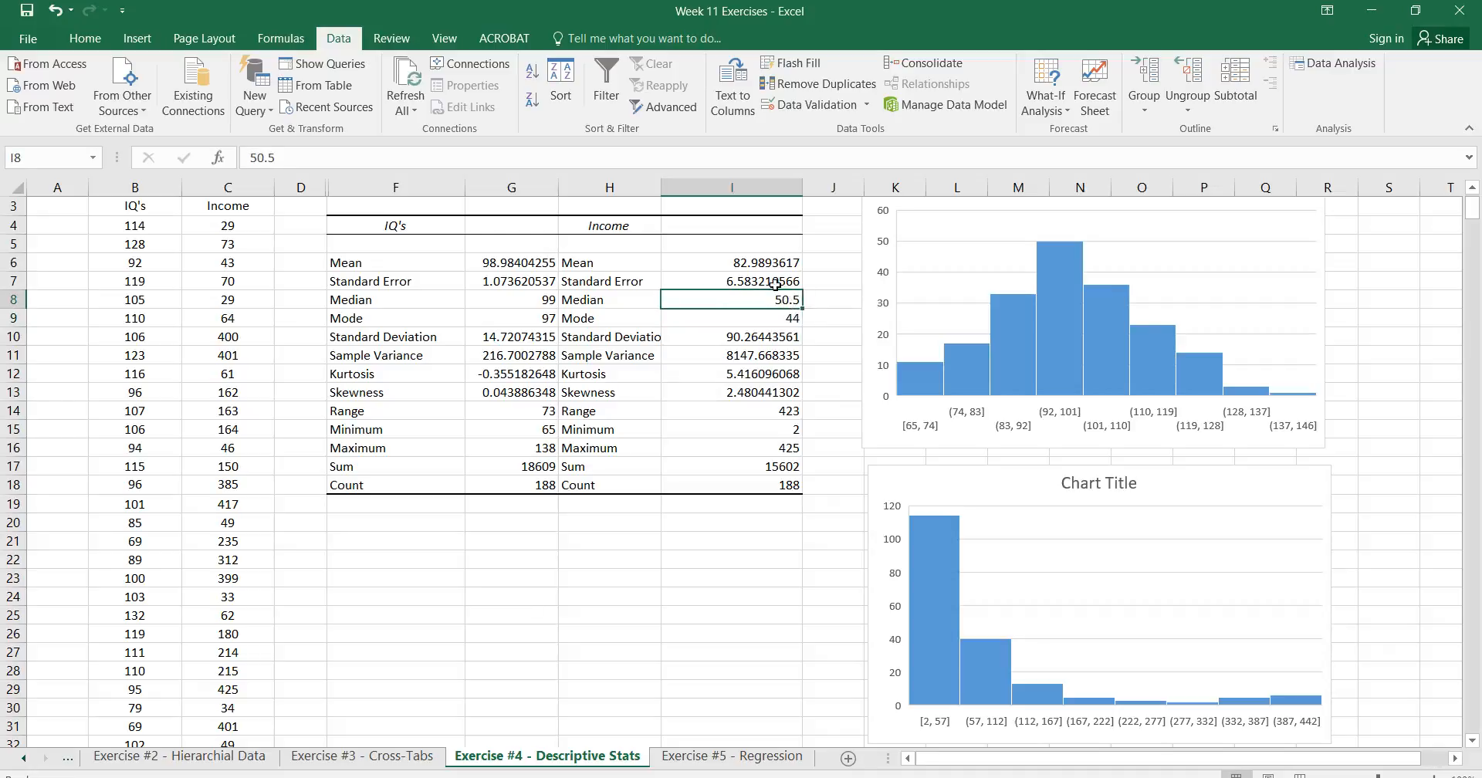
{"action": "left_click", "coordinate": [758, 263]}
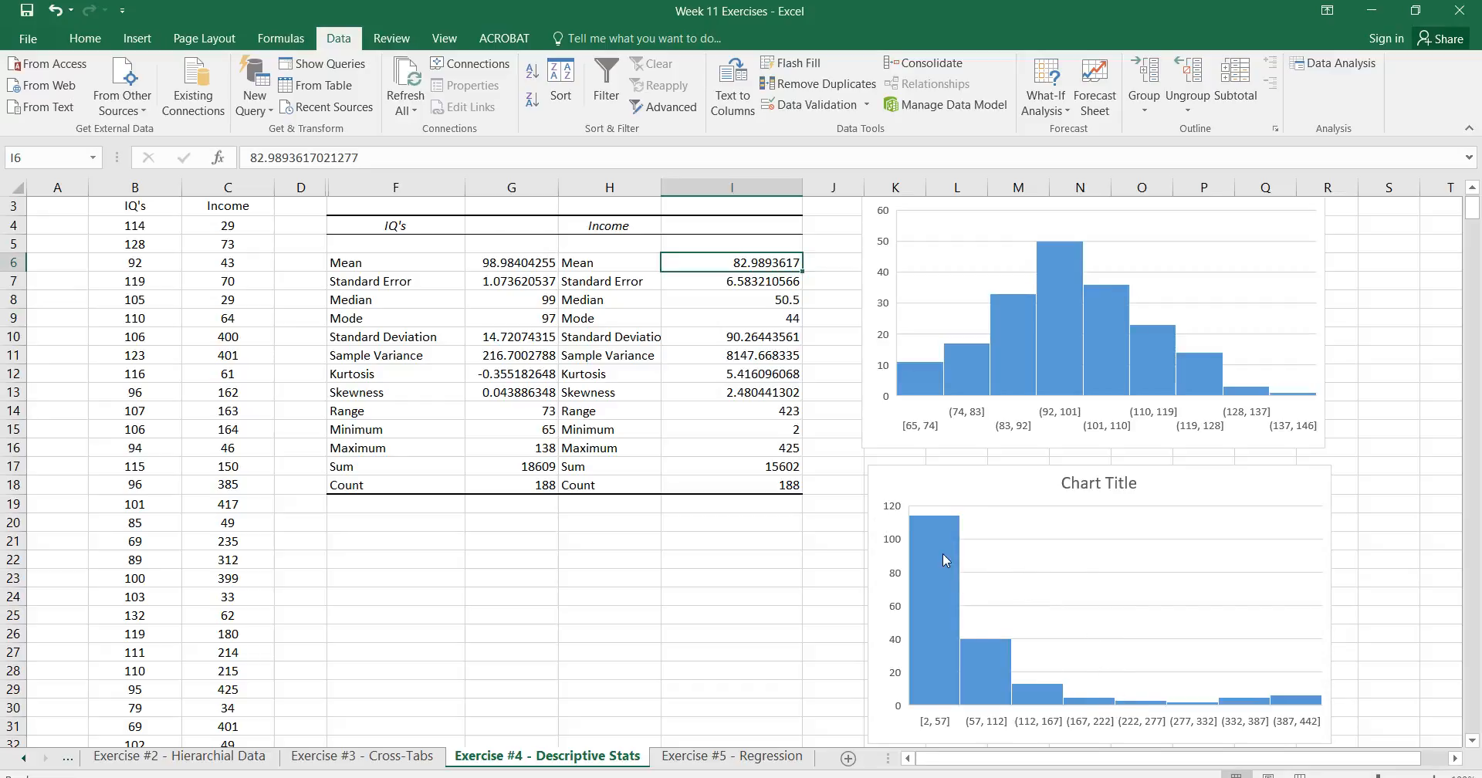
{"action": "mouse_move", "coordinate": [944, 556]}
{"action": "mouse_move", "coordinate": [926, 593]}
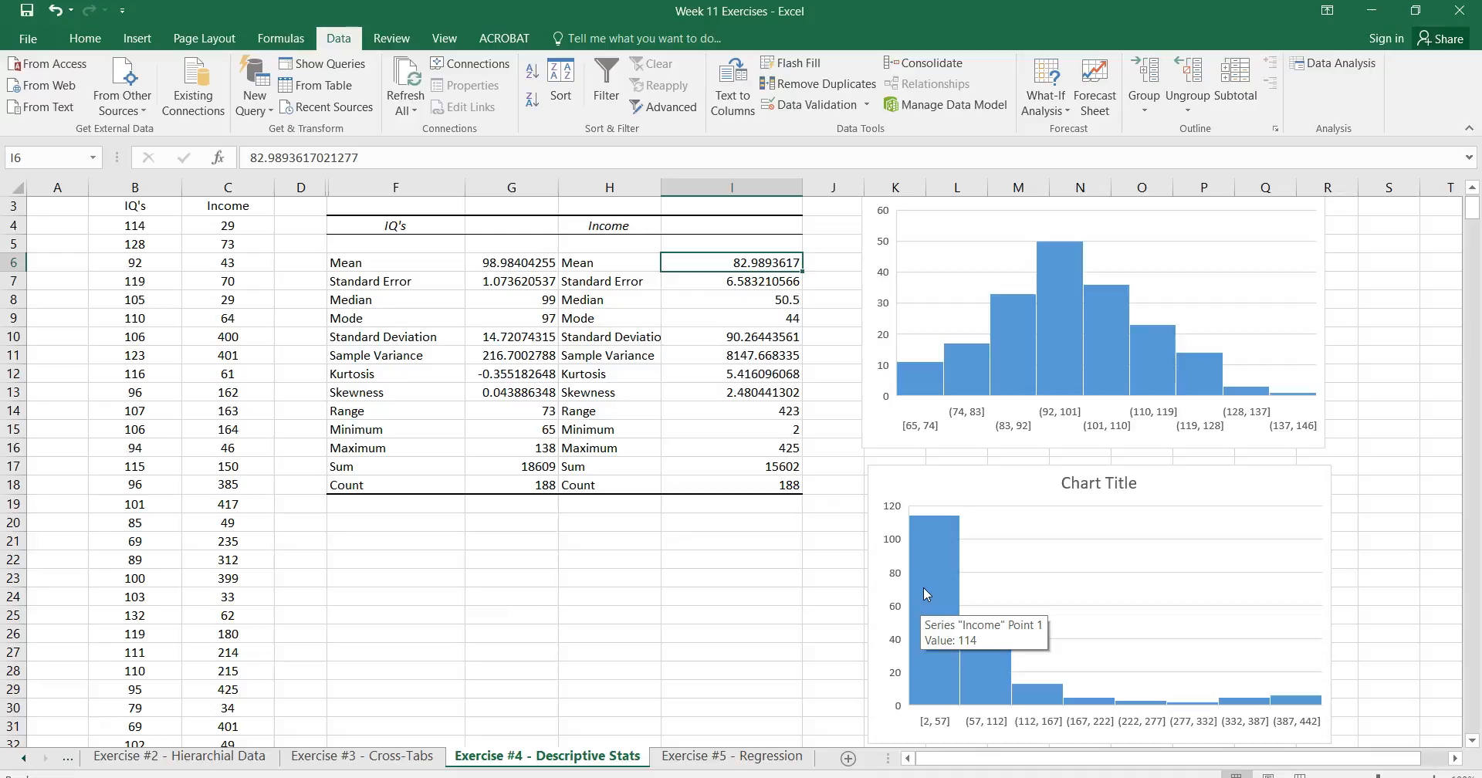
{"action": "left_click", "coordinate": [775, 303]}
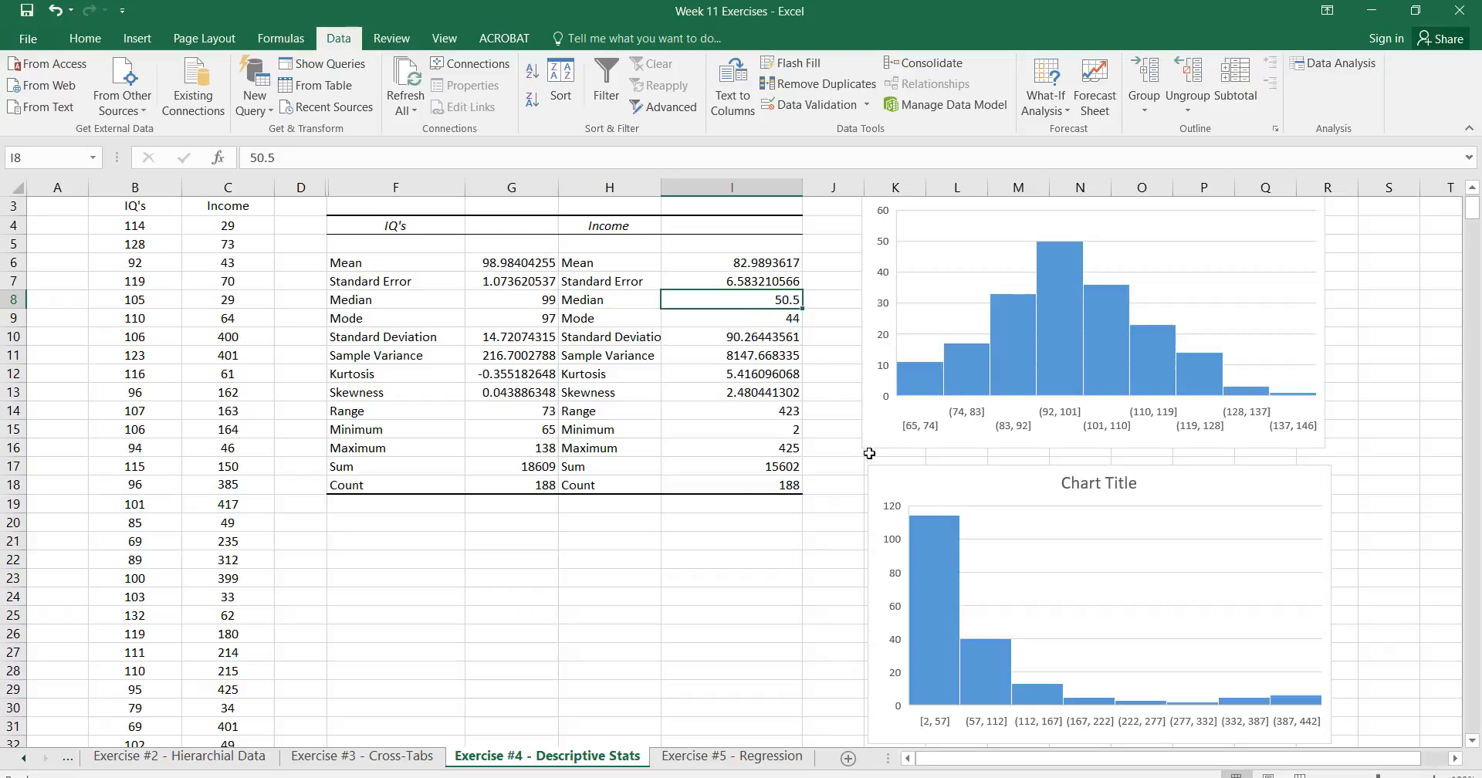
{"action": "mouse_move", "coordinate": [911, 640]}
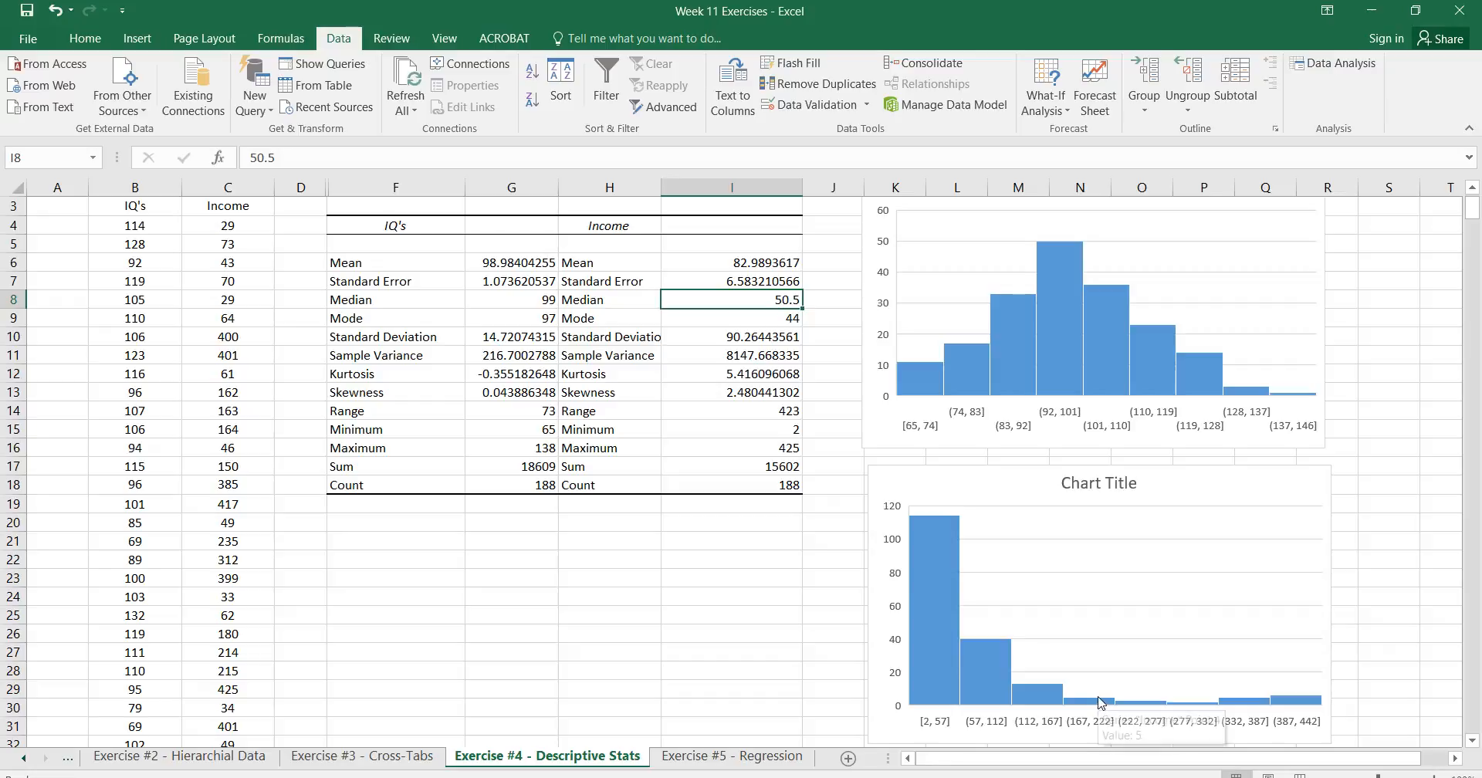
Compare the skewness values of Income and IQ's in the statistics table
{"action": "left_click", "coordinate": [757, 391]}
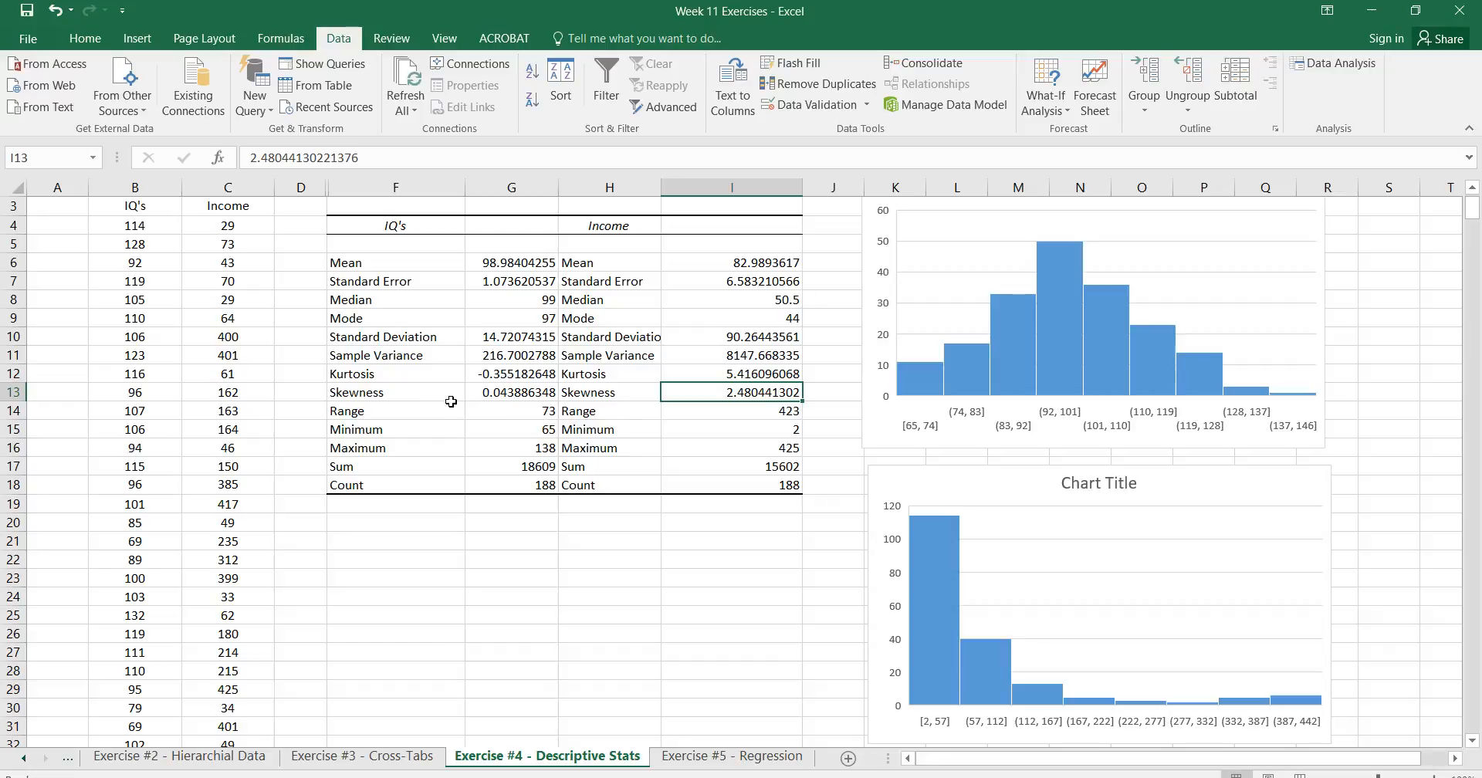
{"action": "left_click", "coordinate": [496, 395]}
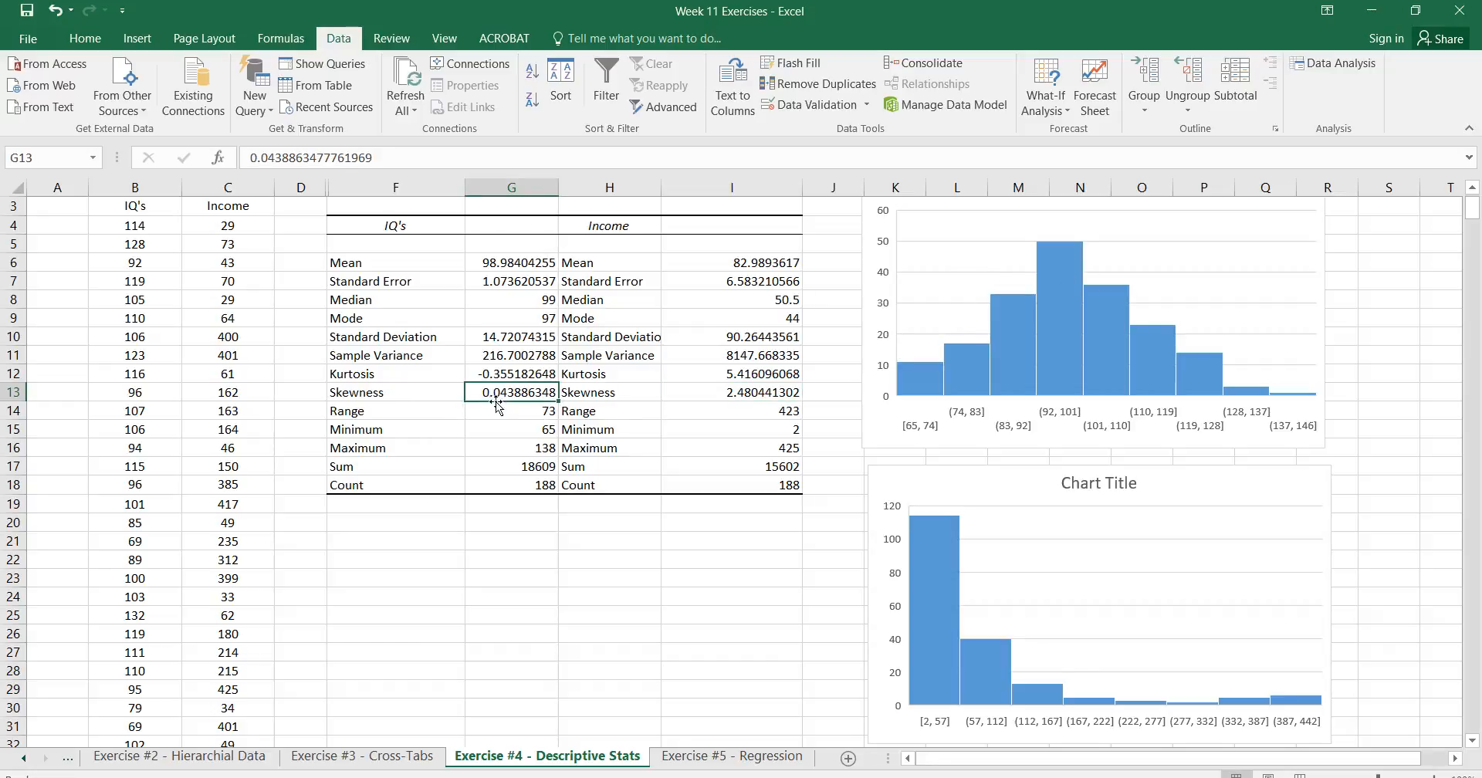
{"action": "left_click", "coordinate": [731, 395]}
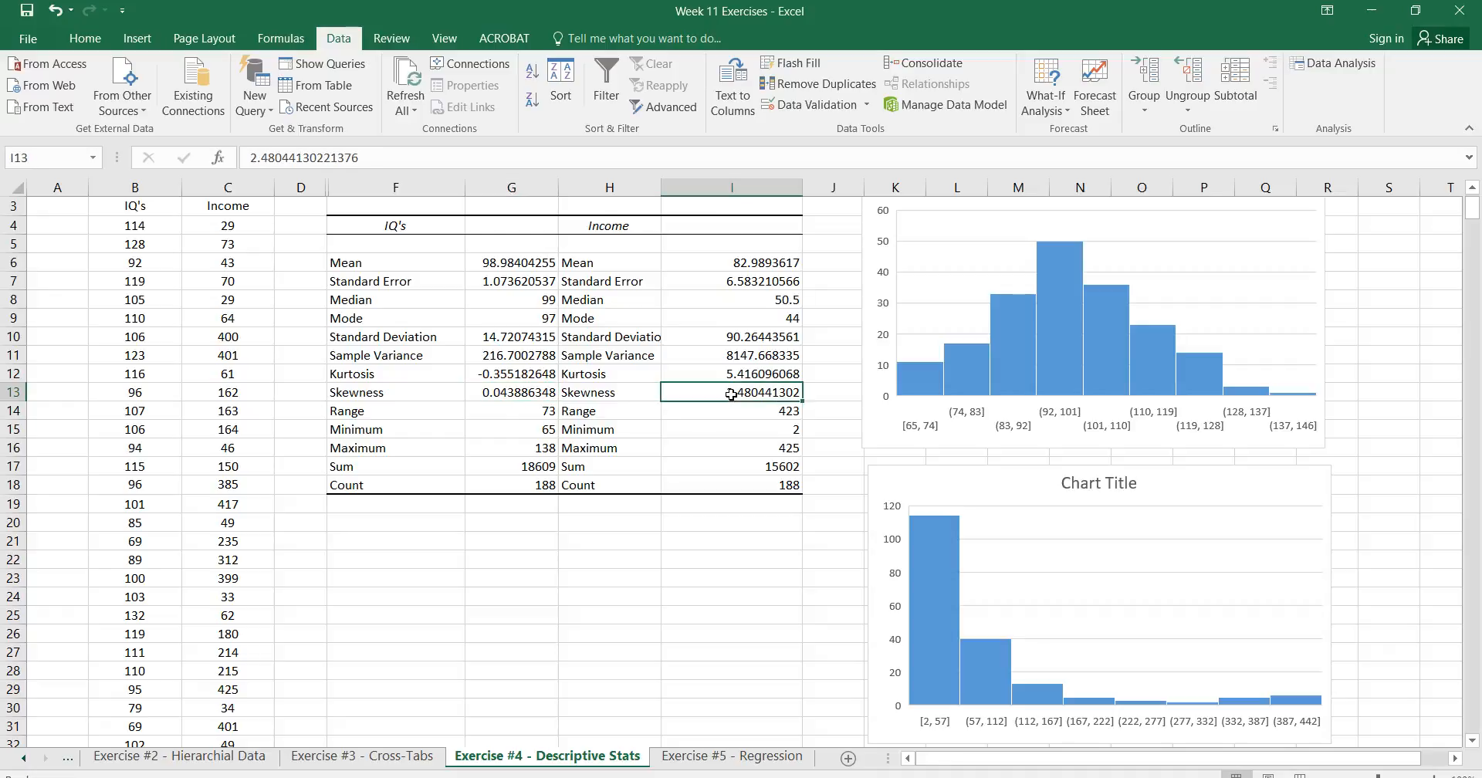